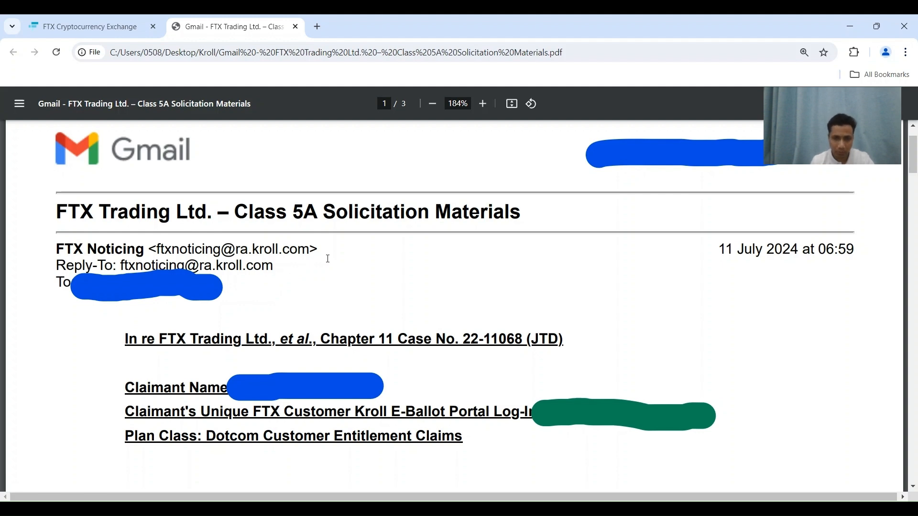
Scroll the Kroll Class 5A solicitation email down to the claims.ftx.com portal link paragraph.
scroll(329, 259, "down", 1)
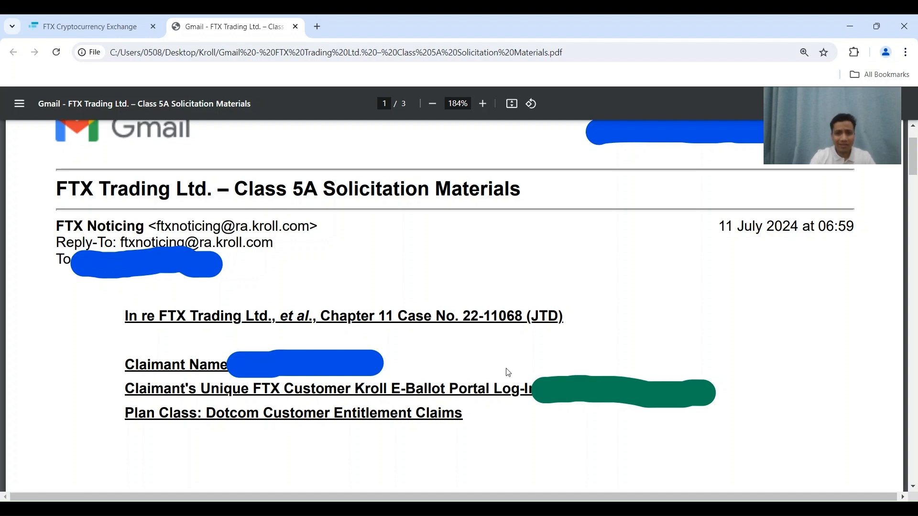
scroll(507, 372, "down", 6)
scroll(509, 372, "down", 5)
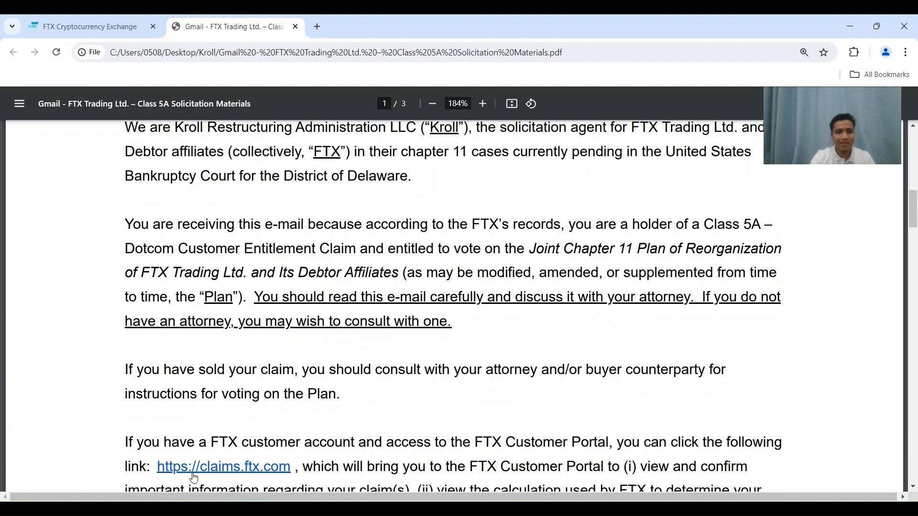
Switch to the FTX Customer Claims Portal tab showing the claims.ftx.com welcome page.
left_click(55, 20)
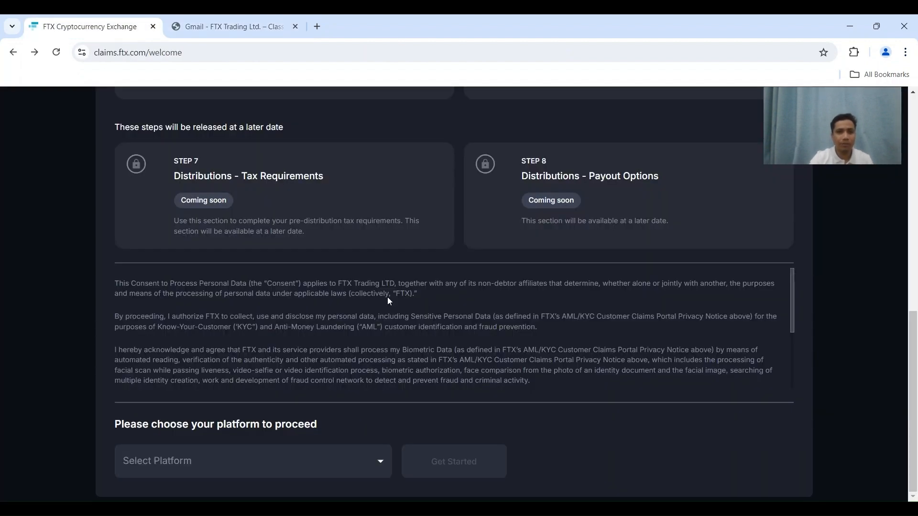
scroll(389, 298, "up", 10)
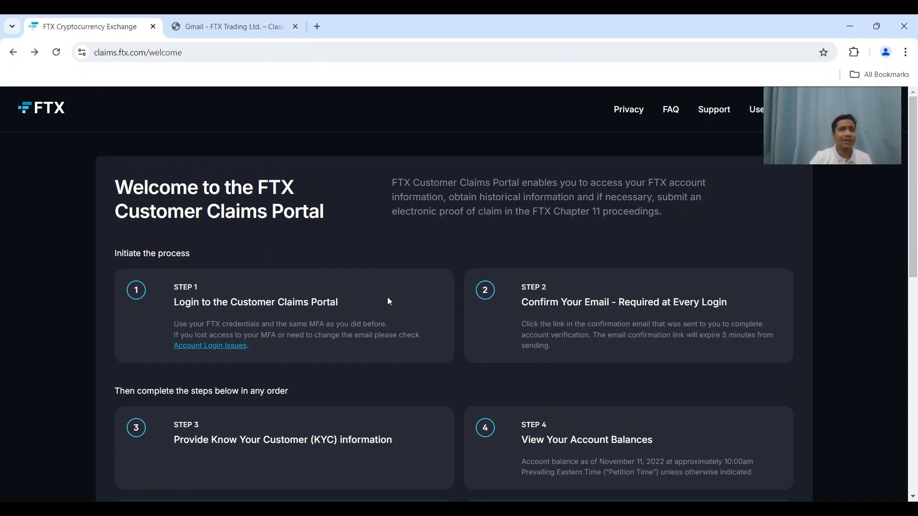
left_click(218, 57)
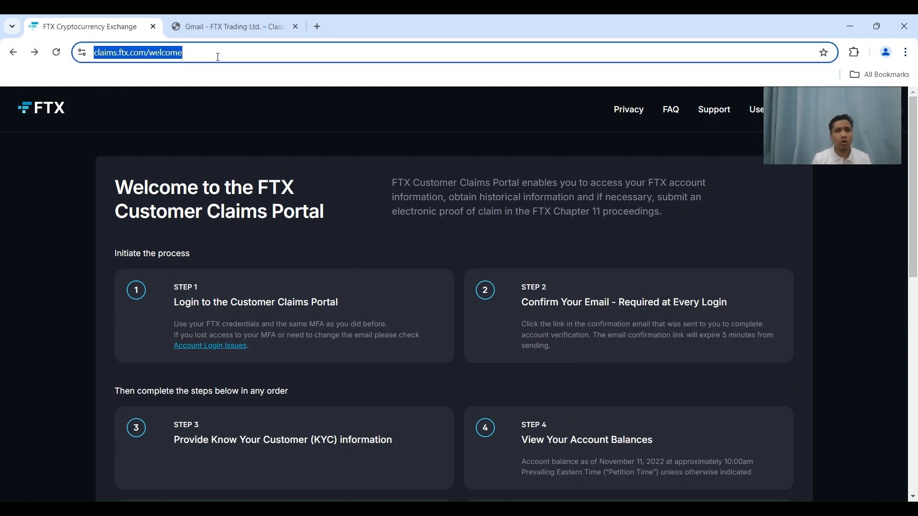
key("Return")
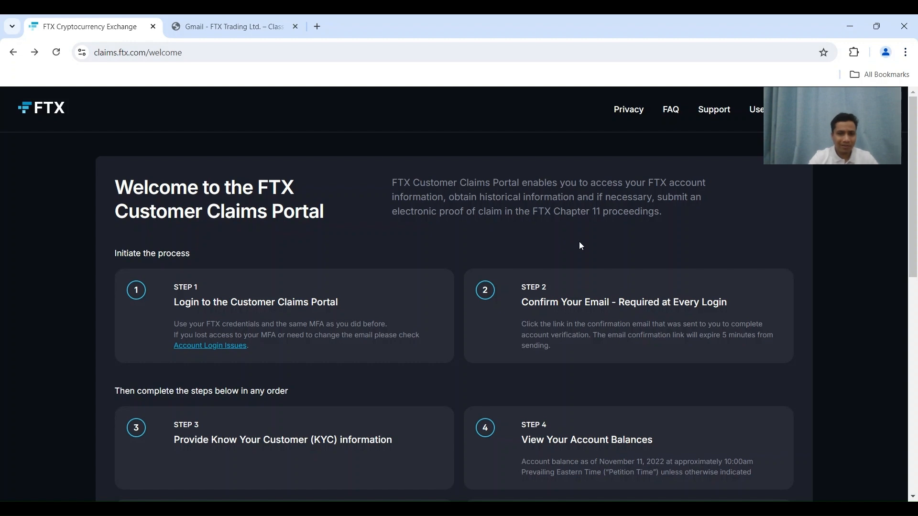
Choose FTX.com in the Select Platform dropdown and continue with Get Started.
scroll(582, 246, "down", 2)
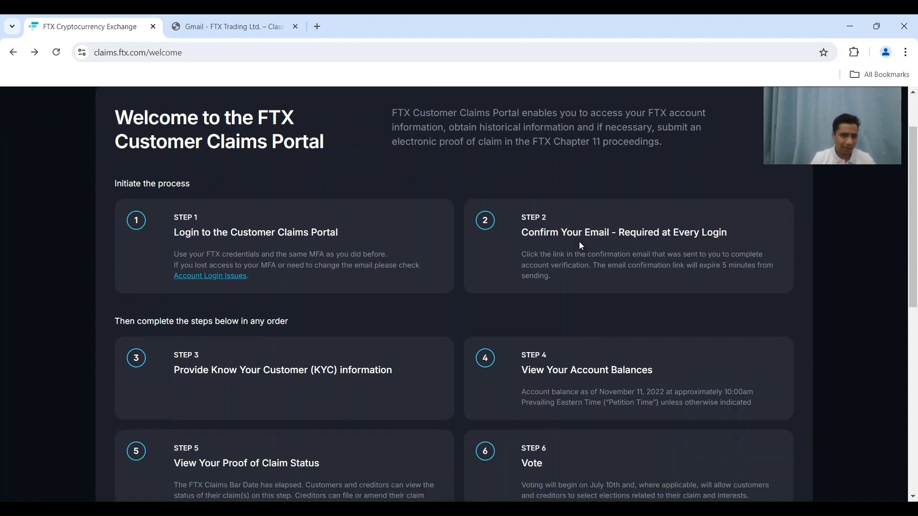
scroll(581, 246, "down", 9)
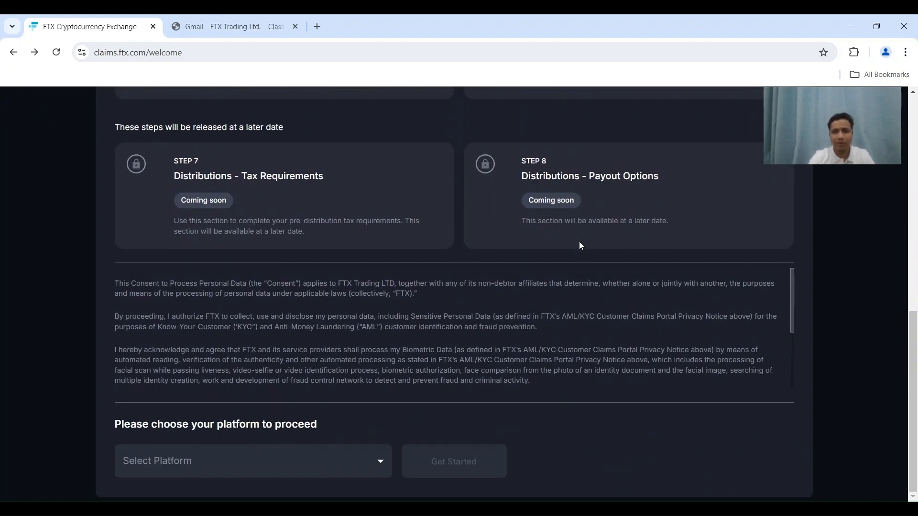
left_click(297, 472)
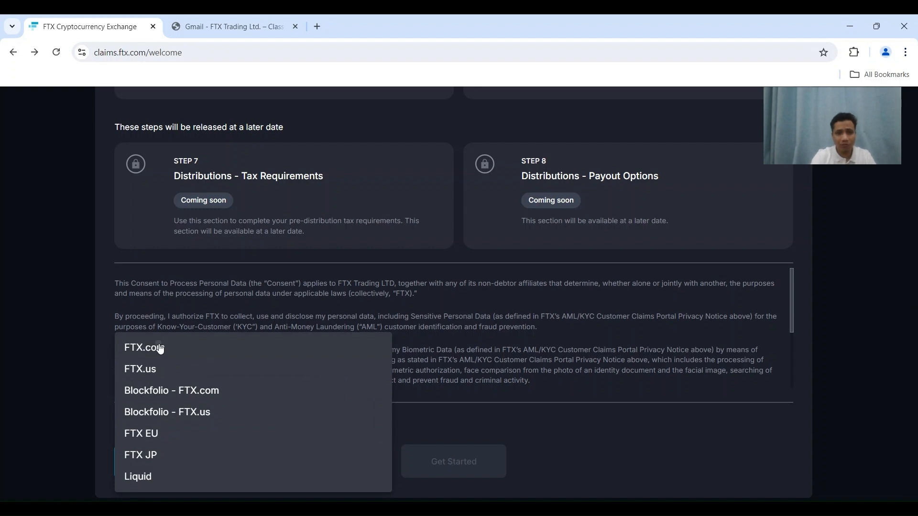
left_click(160, 349)
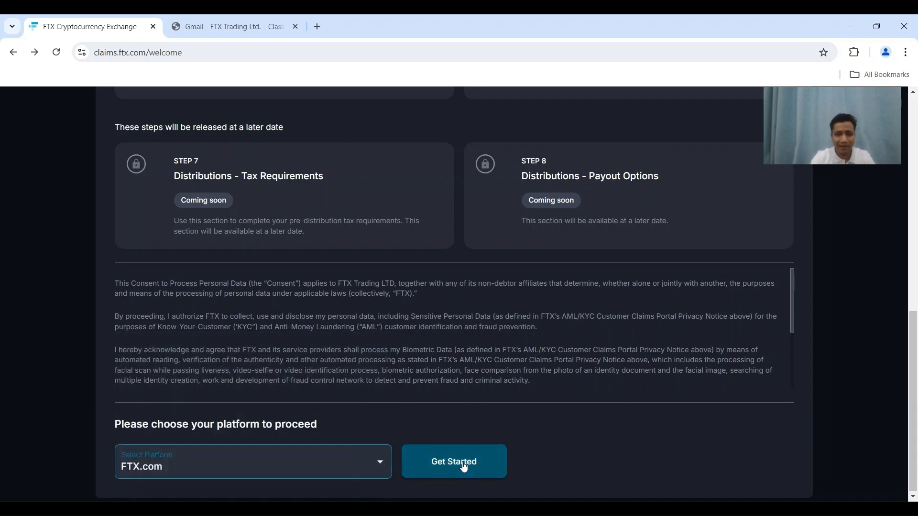
left_click(464, 462)
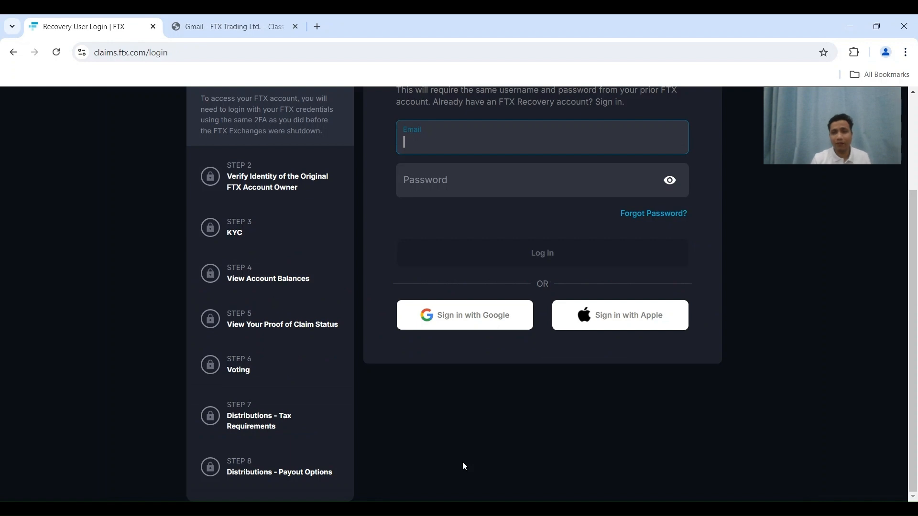
Submit the FTX.com account email and password, which are rejected as invalid.
scroll(621, 164, "up", 2)
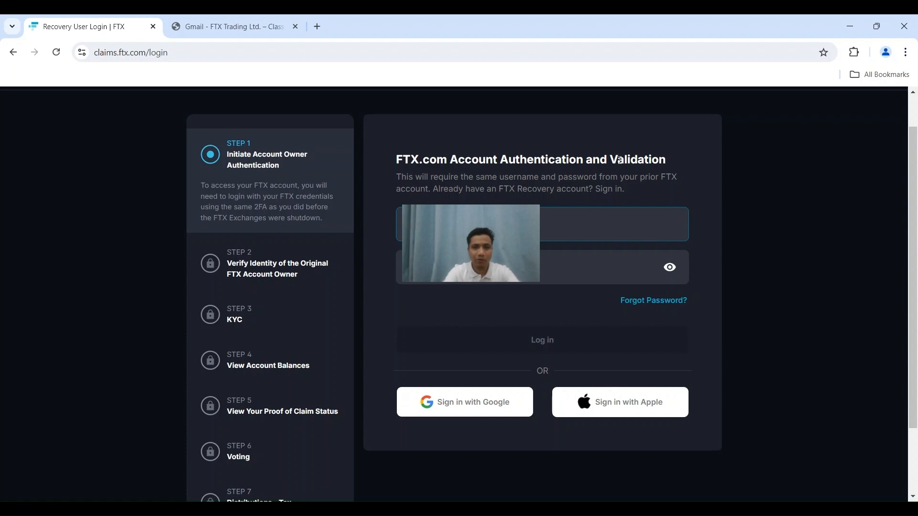
key("Tab")
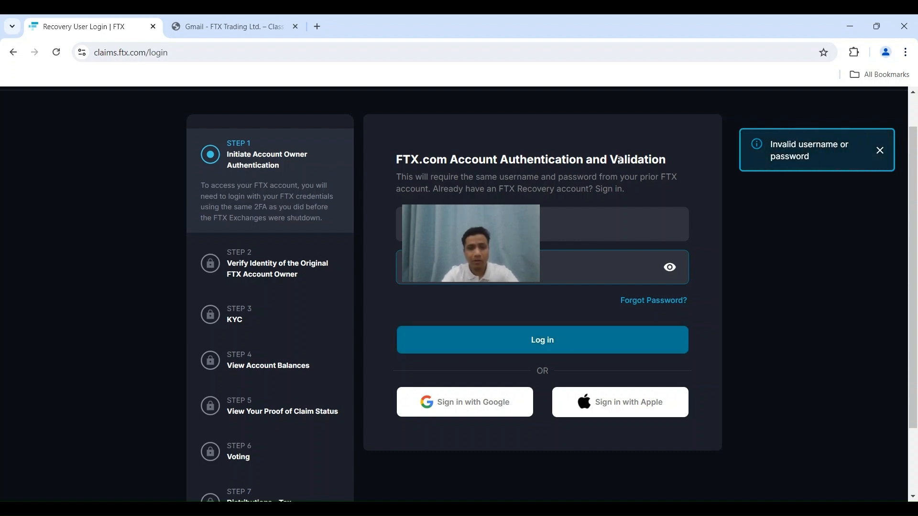
key("Return")
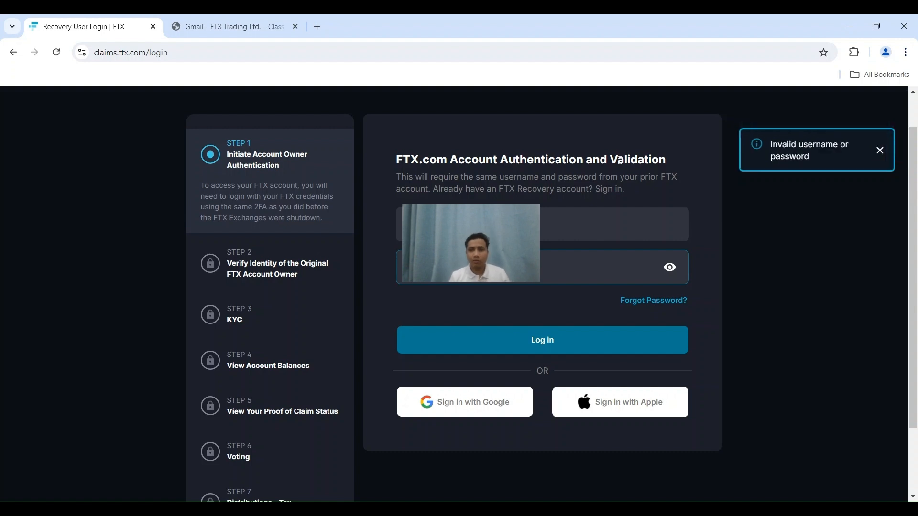
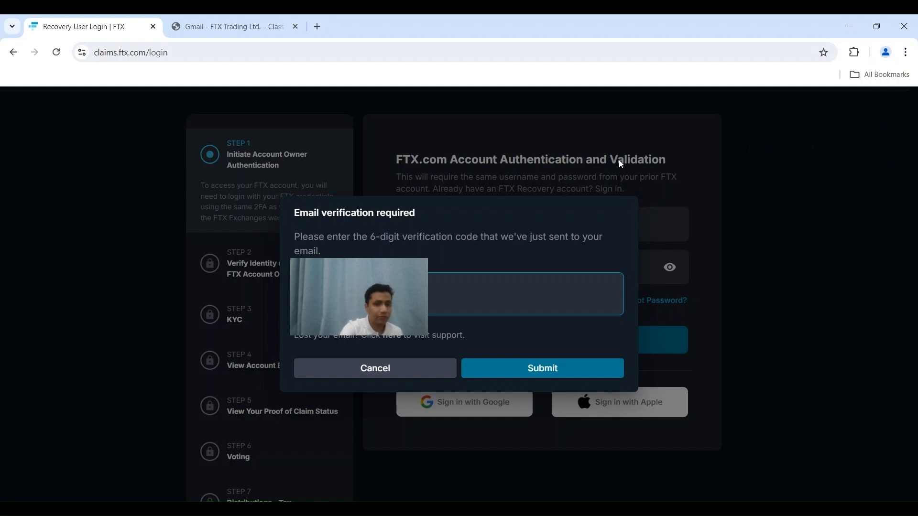
Submit the 6-digit verification code, request a confirmation email, and open a new tab to check mail.
key("Return")
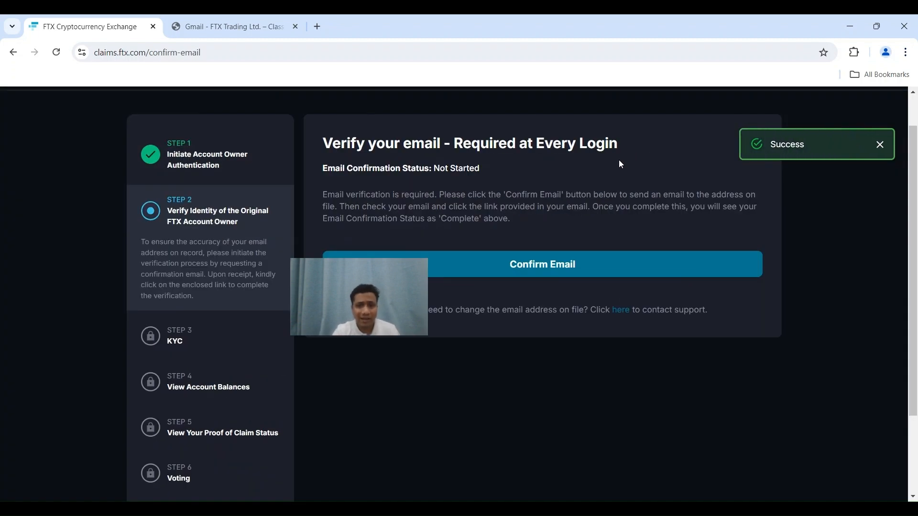
left_click(527, 274)
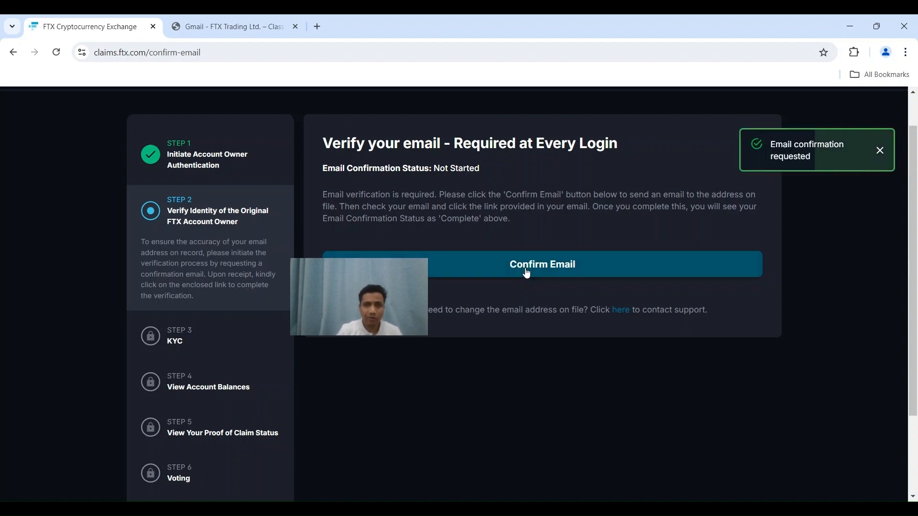
left_click(318, 27)
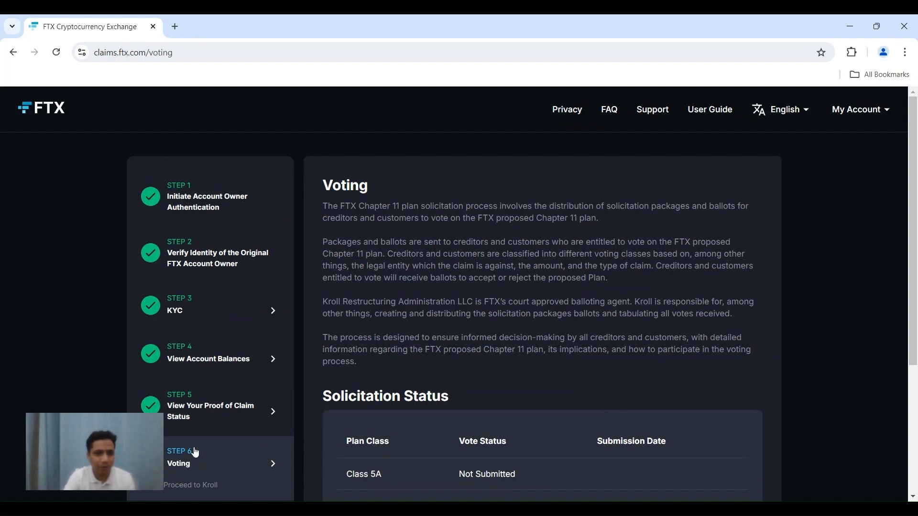
Proceed to Kroll voting for the claim, opening the FTX Ballot Landing page.
scroll(496, 346, "down", 3)
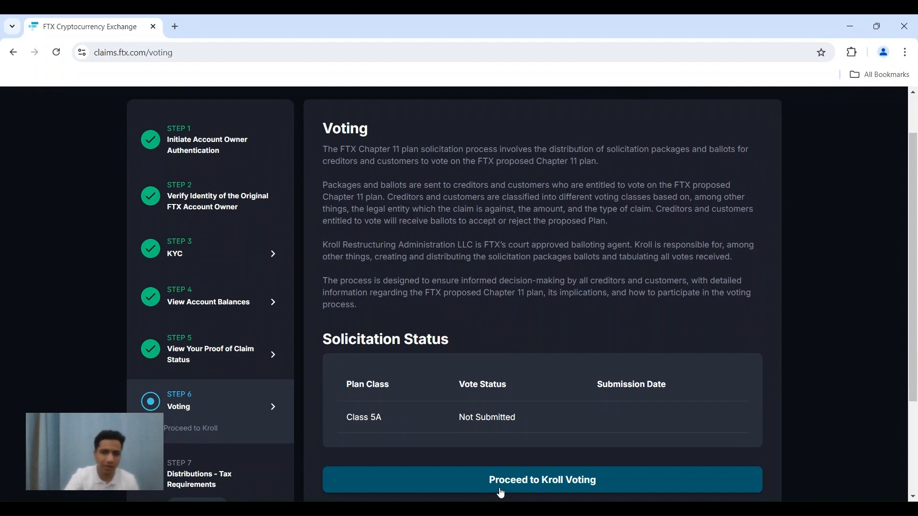
left_click(502, 493)
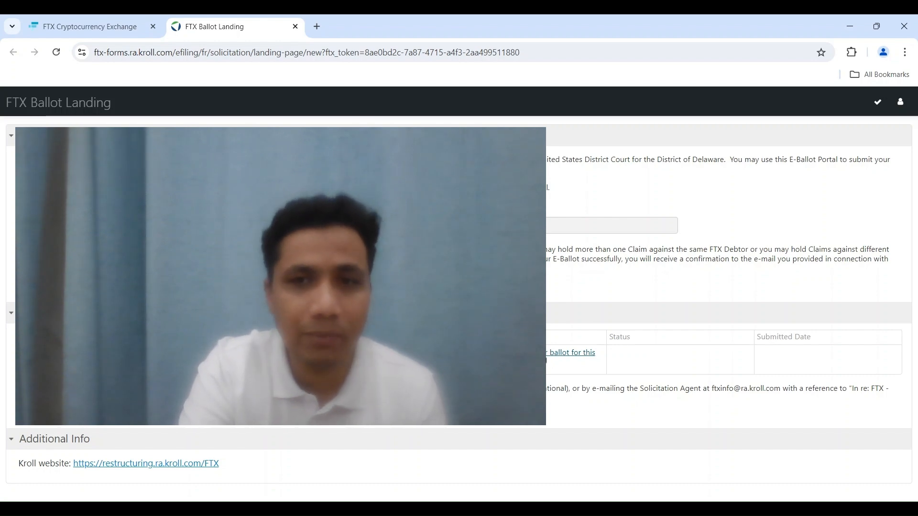
Open the Class 5A ballot, advance to page 2, and jump to Item 1, Bahamas Opt-In.
left_click(546, 357)
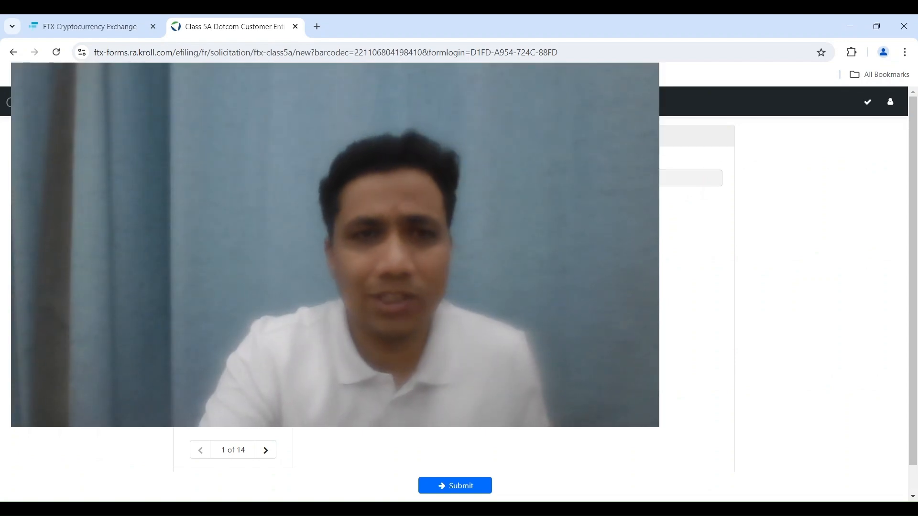
left_click(266, 450)
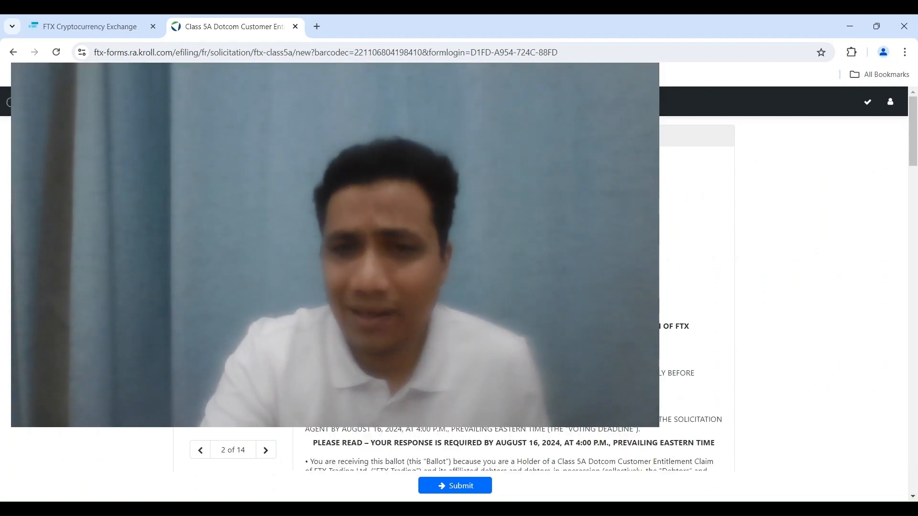
scroll(462, 290, "down", 10)
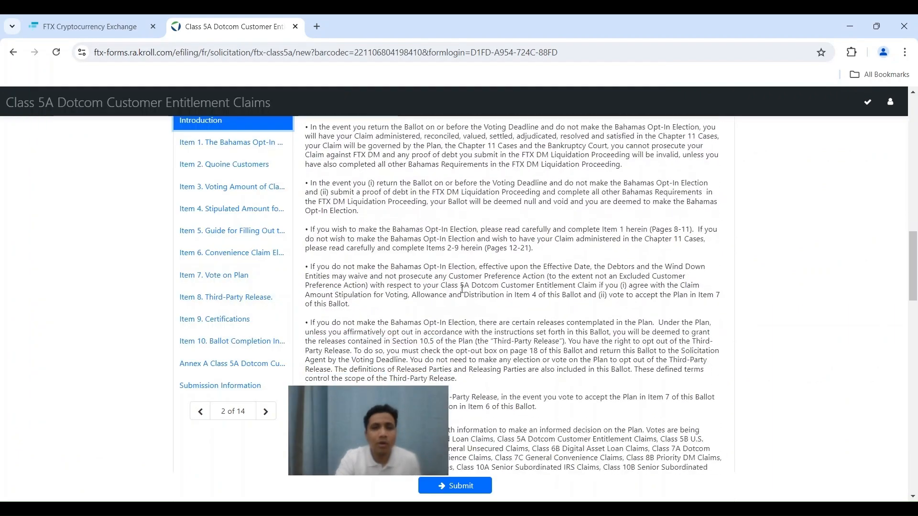
scroll(462, 289, "down", 3)
left_click(187, 148)
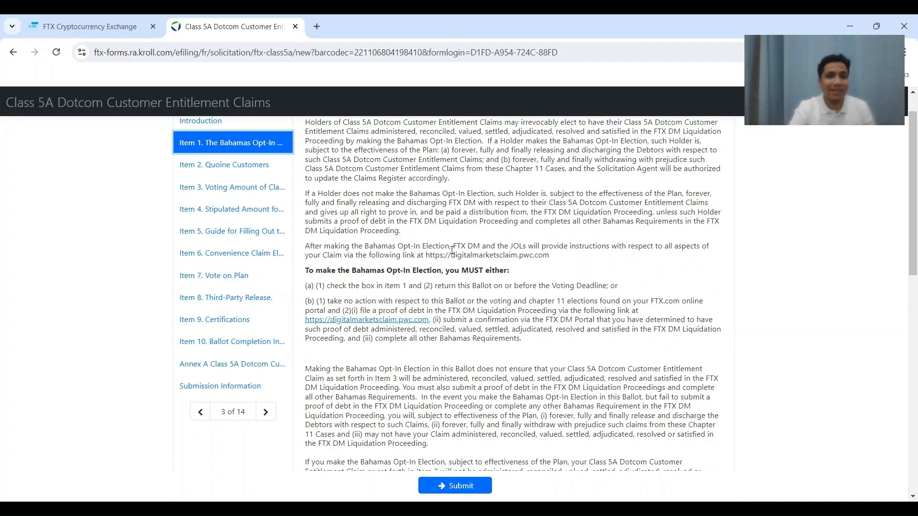
Tick and then untick the Bahamas Opt-In election, leaving it unselected.
scroll(453, 249, "down", 3)
scroll(453, 254, "down", 6)
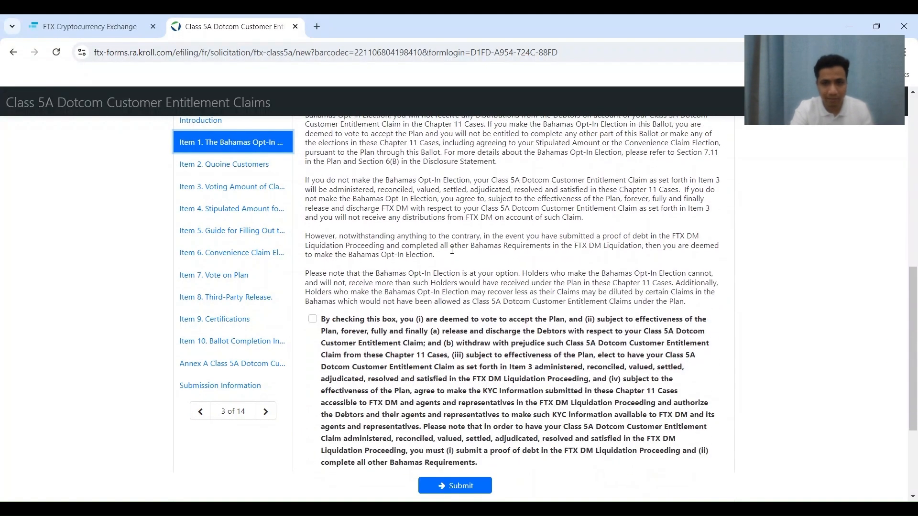
scroll(452, 250, "down", 1)
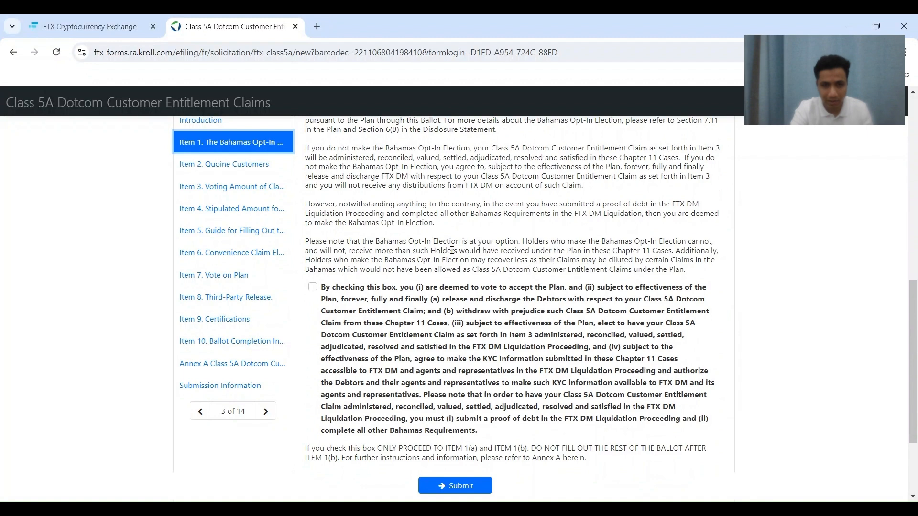
left_click(313, 287)
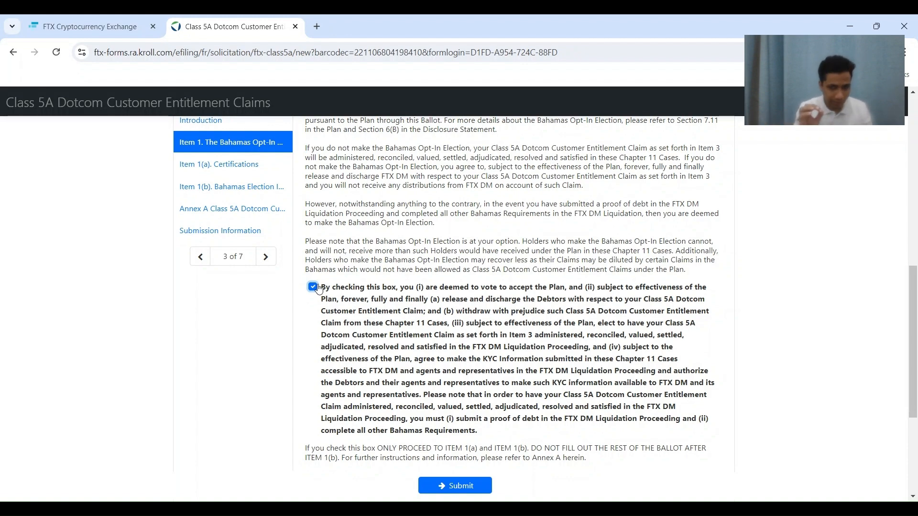
left_click(319, 290)
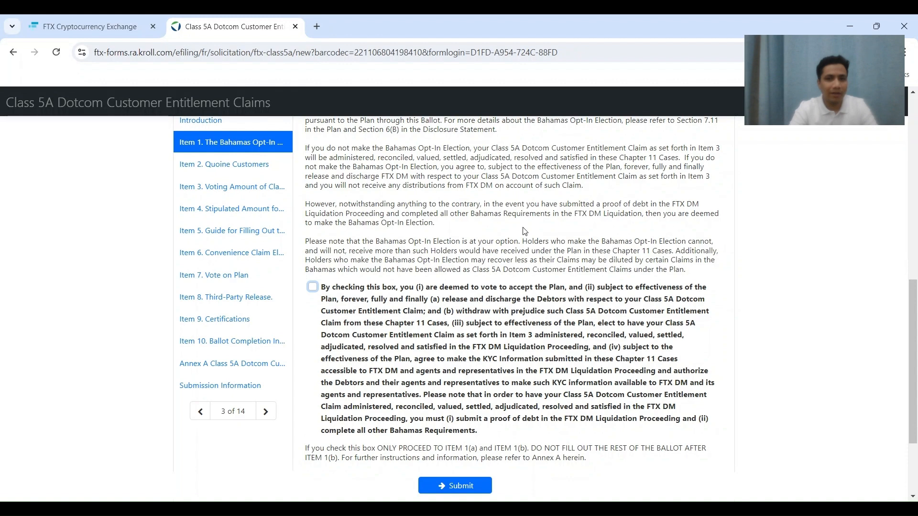
scroll(524, 232, "down", 2)
scroll(525, 232, "up", 1)
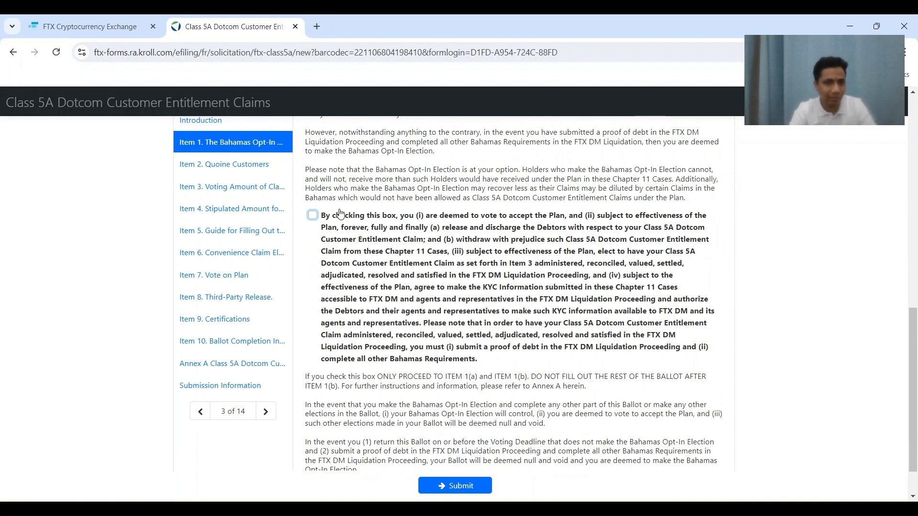
Go through Item 2, Quoine Customers, to Item 3, Voting Amount.
left_click(184, 164)
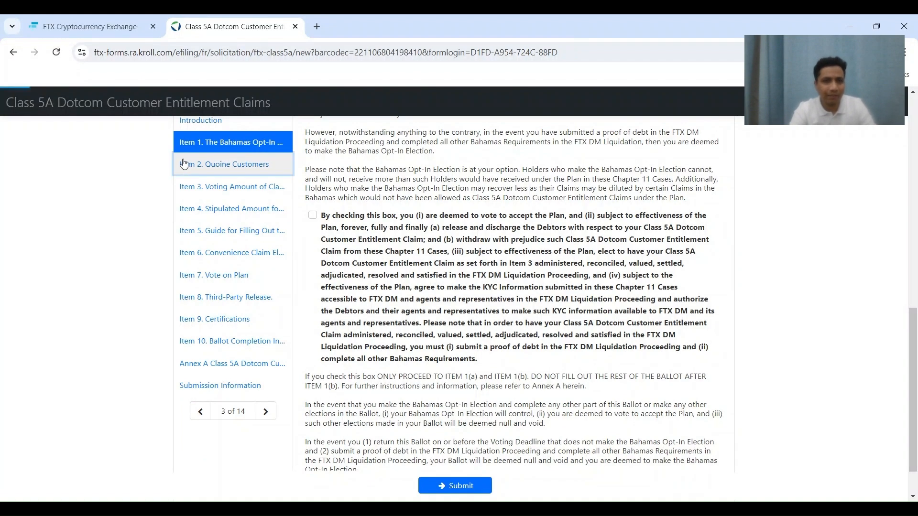
scroll(335, 234, "up", 1)
left_click(180, 222)
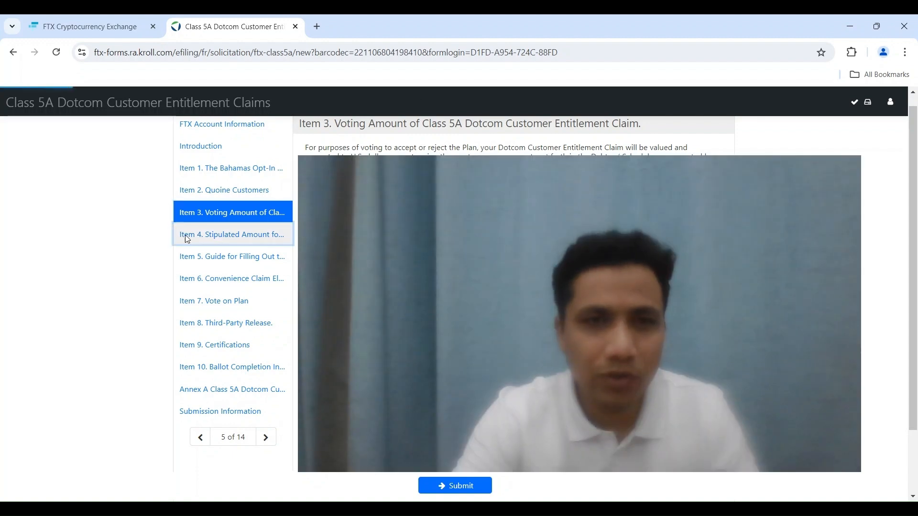
Step through Item 4 stipulated amount and Item 5 filling guide to Item 6 Convenience Claim Election.
left_click(203, 243)
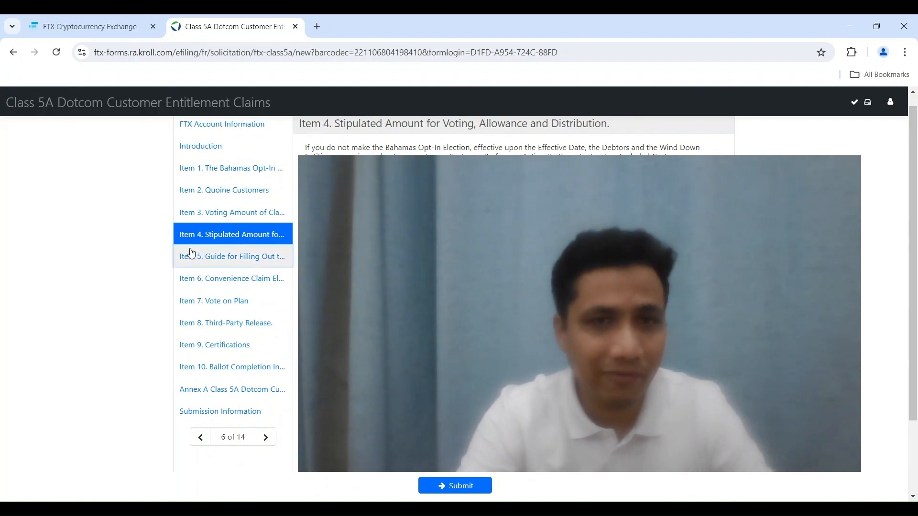
left_click(219, 254)
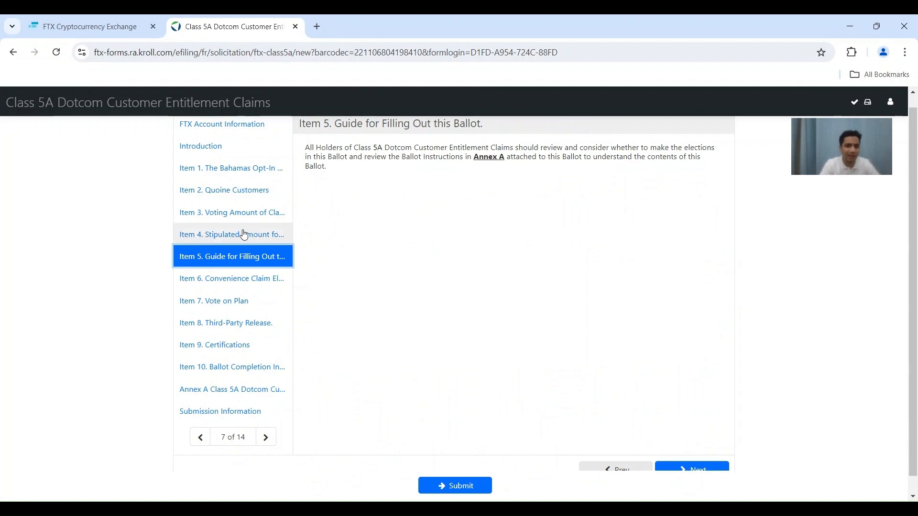
left_click(192, 275)
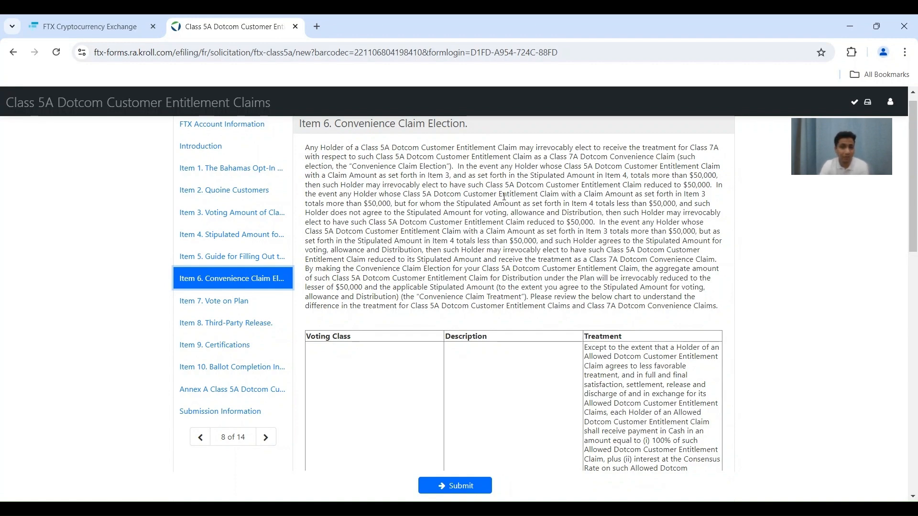
Tick then untick 'Accept the Convenience Claim Election', then go to Item 7, Vote on Plan.
scroll(505, 196, "down", 6)
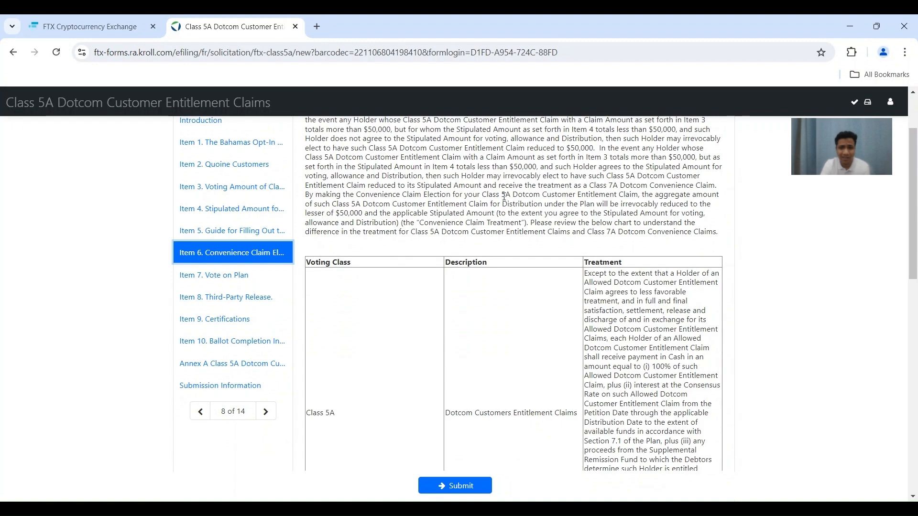
scroll(506, 201, "down", 2)
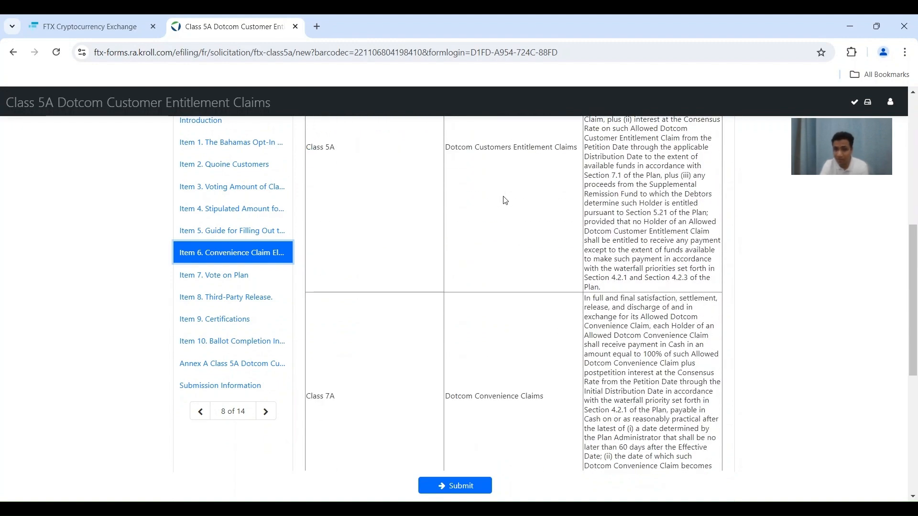
scroll(506, 201, "down", 7)
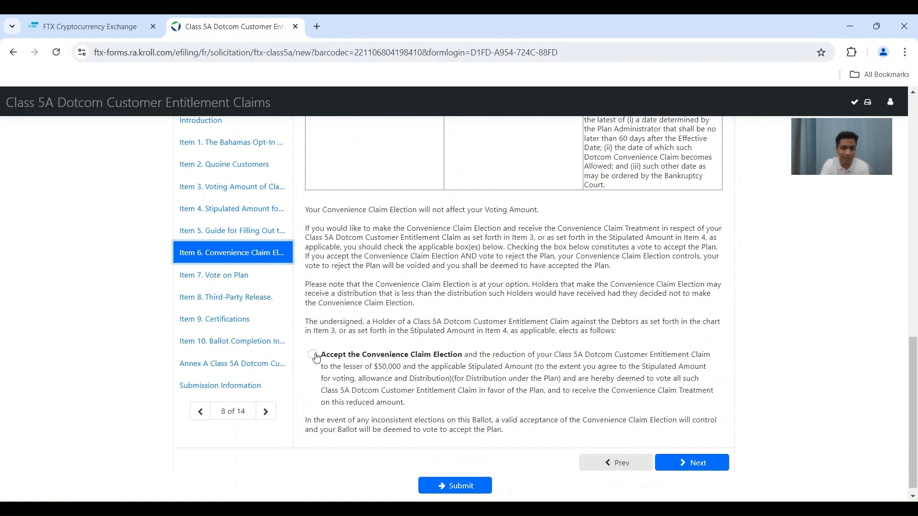
left_click(314, 357)
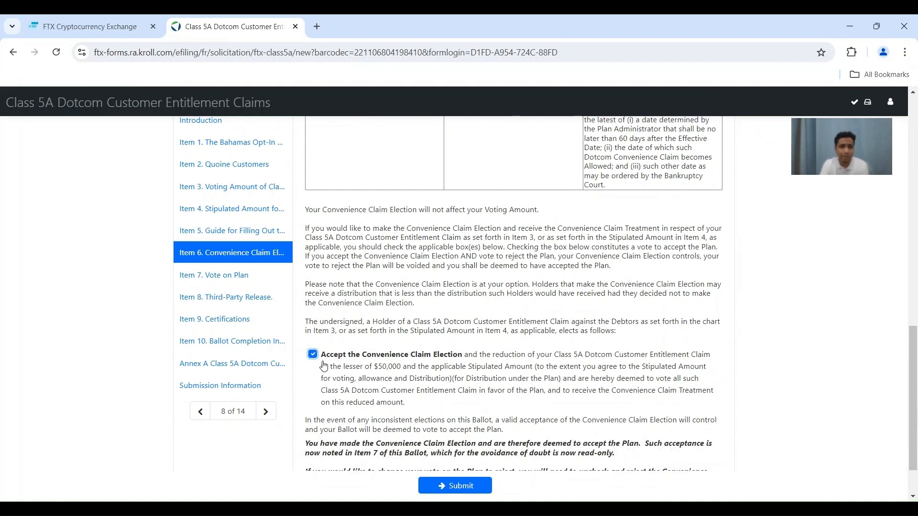
left_click(314, 358)
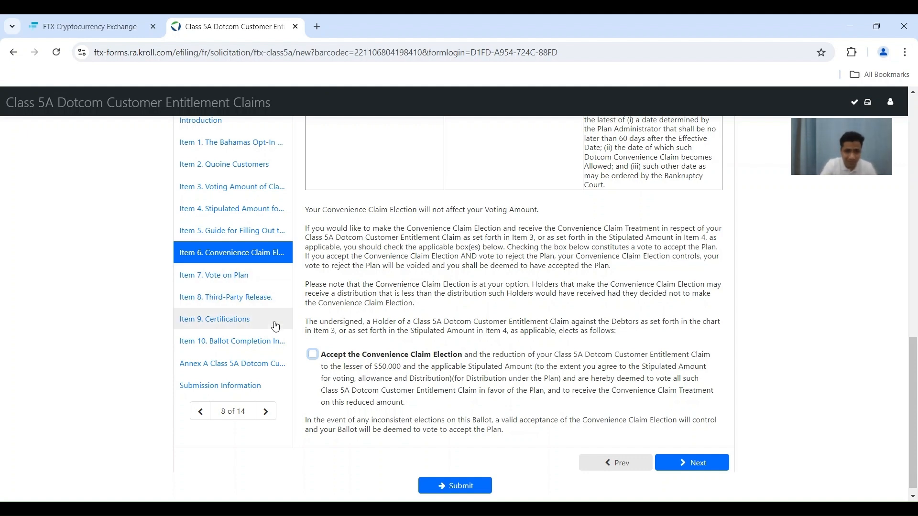
left_click(193, 286)
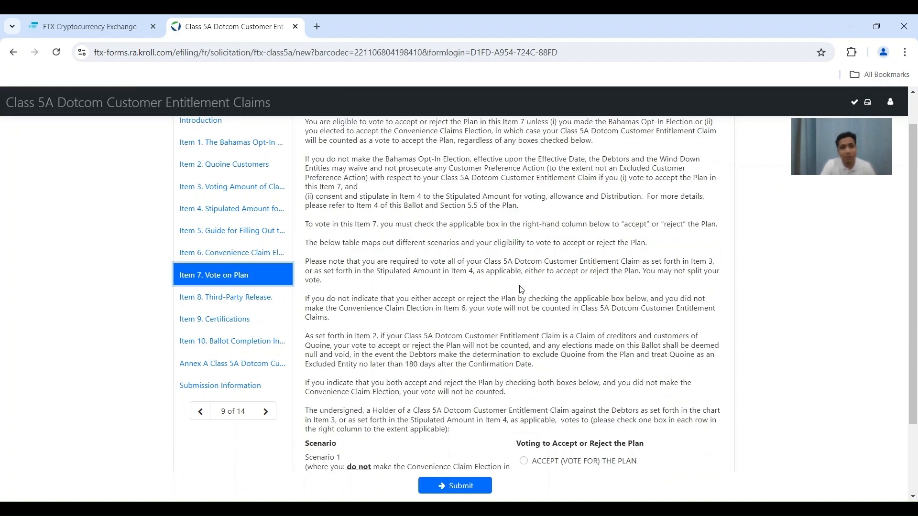
Select 'ACCEPT (VOTE FOR) THE PLAN', then go to Item 8, Third-Party Release.
scroll(521, 290, "down", 2)
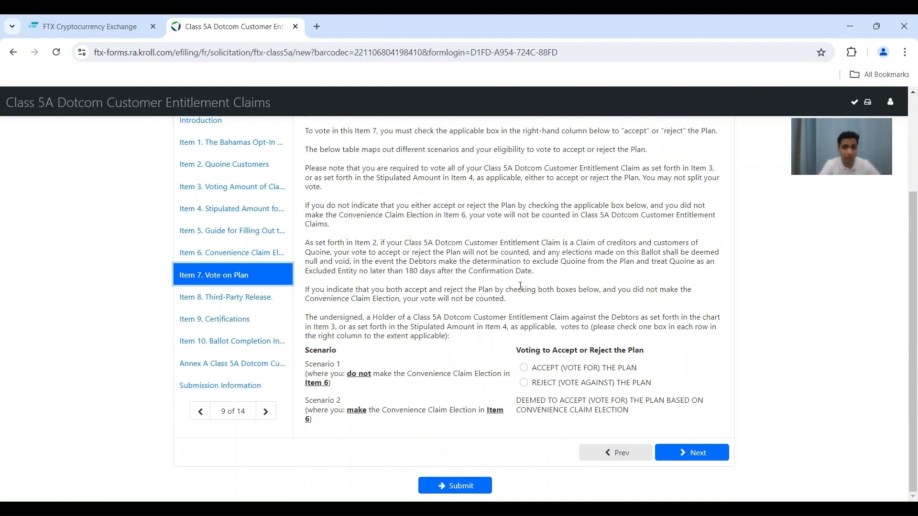
left_click(525, 369)
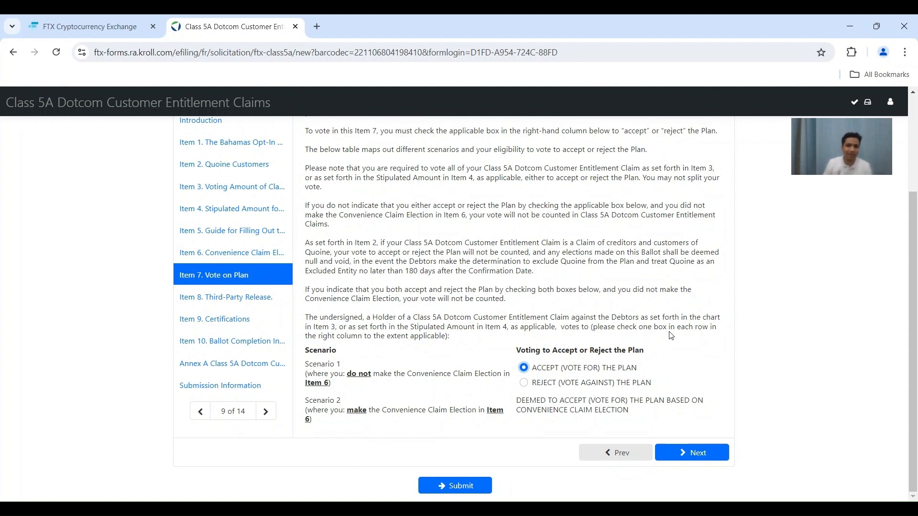
left_click(184, 294)
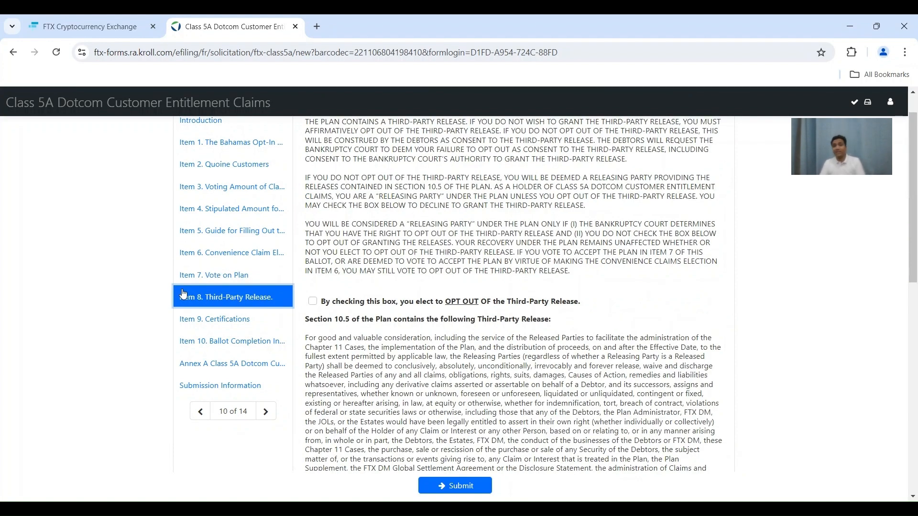
Leave 'OPT OUT of the Third-Party Release' ticked after toggling it, then go to Item 9.
scroll(418, 250, "up", 1)
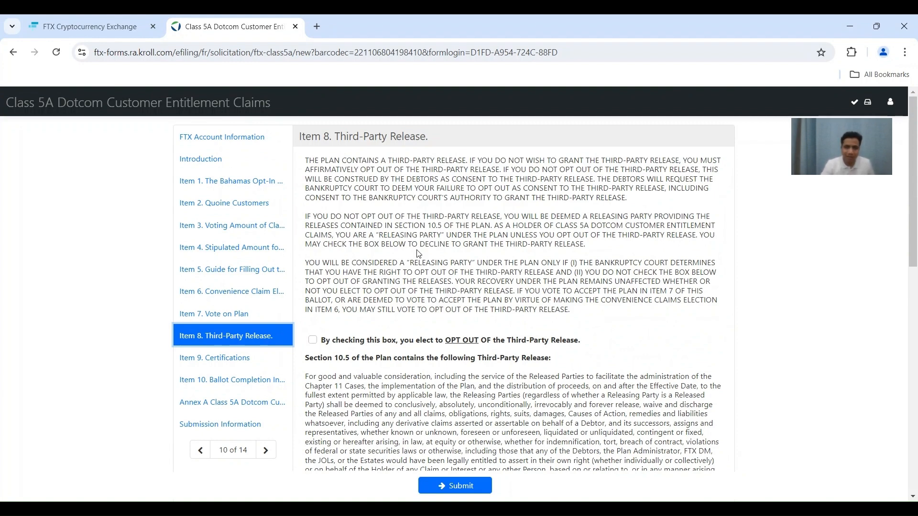
left_click(313, 340)
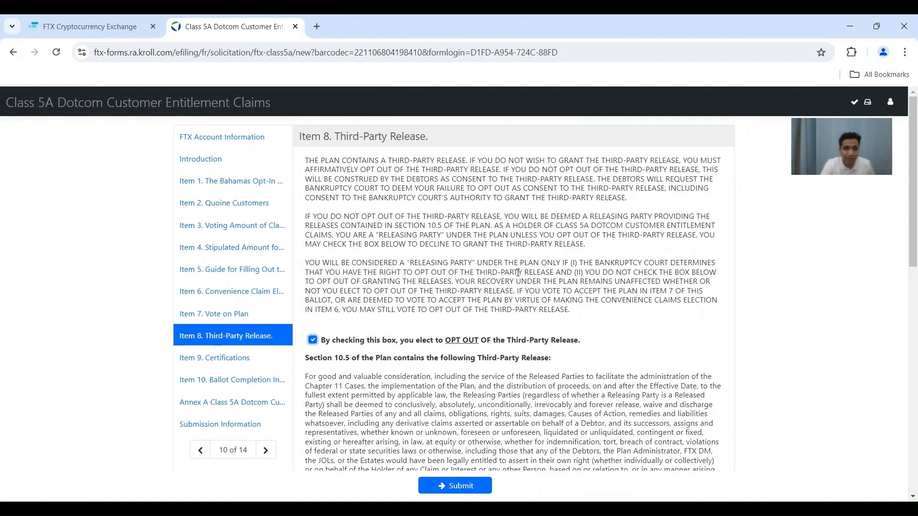
left_click(315, 342)
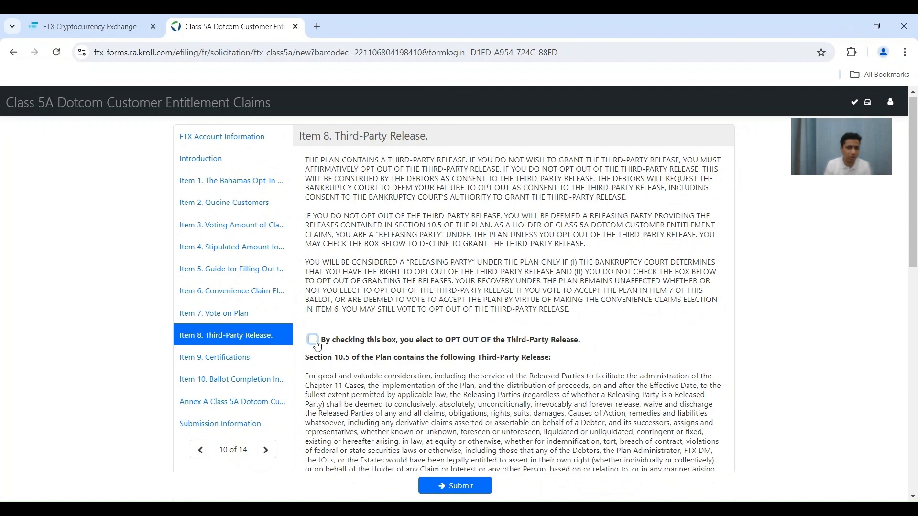
left_click(316, 342)
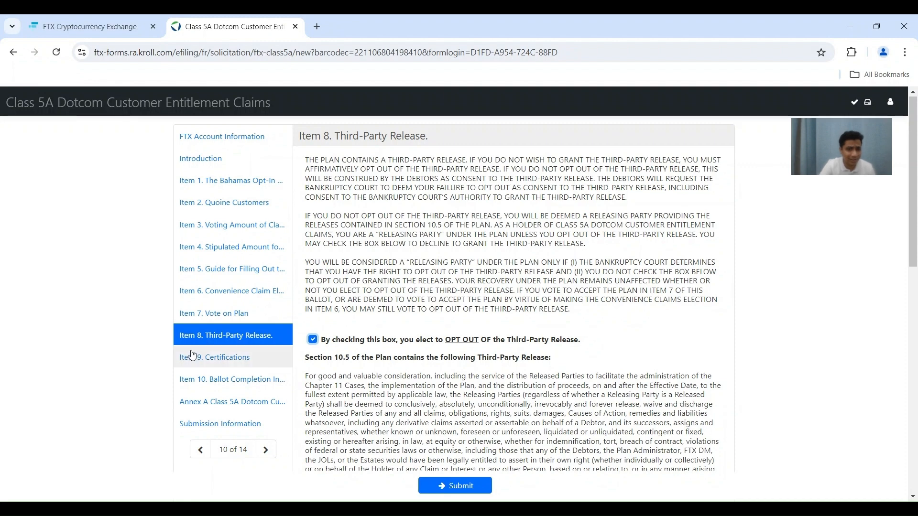
left_click(230, 356)
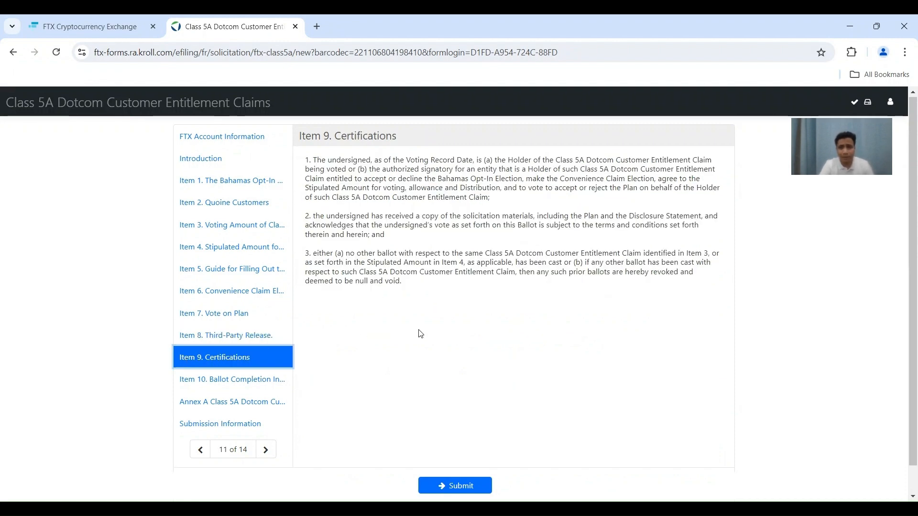
Go to Item 10, Ballot Completion, and enter the holder's name in Name of Holder.
scroll(421, 333, "down", 1)
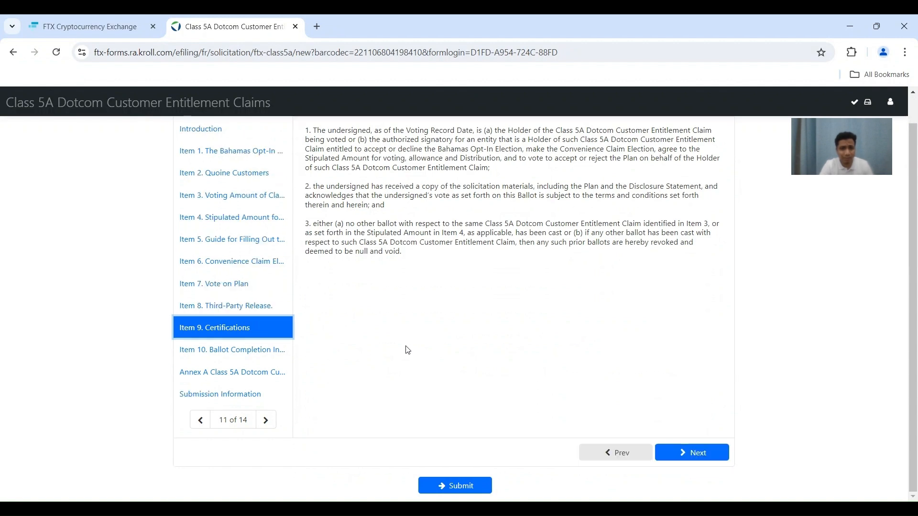
left_click(209, 353)
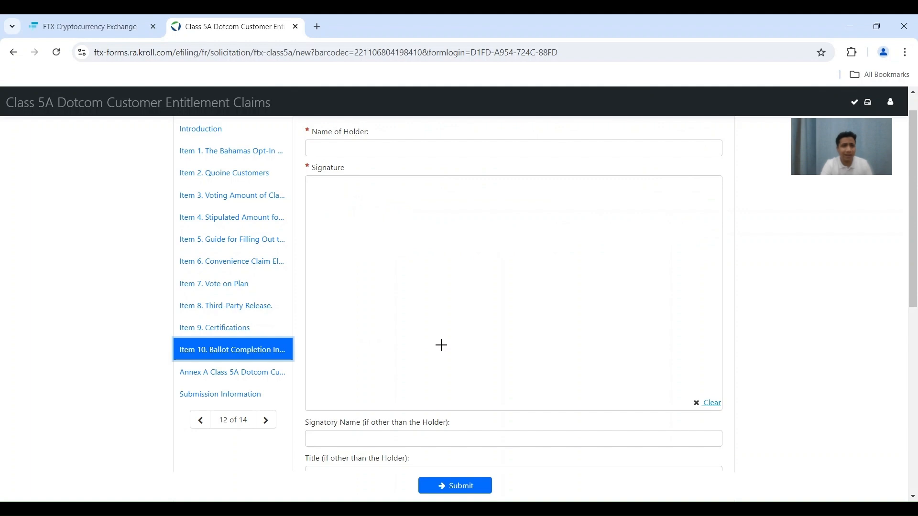
scroll(442, 345, "up", 1)
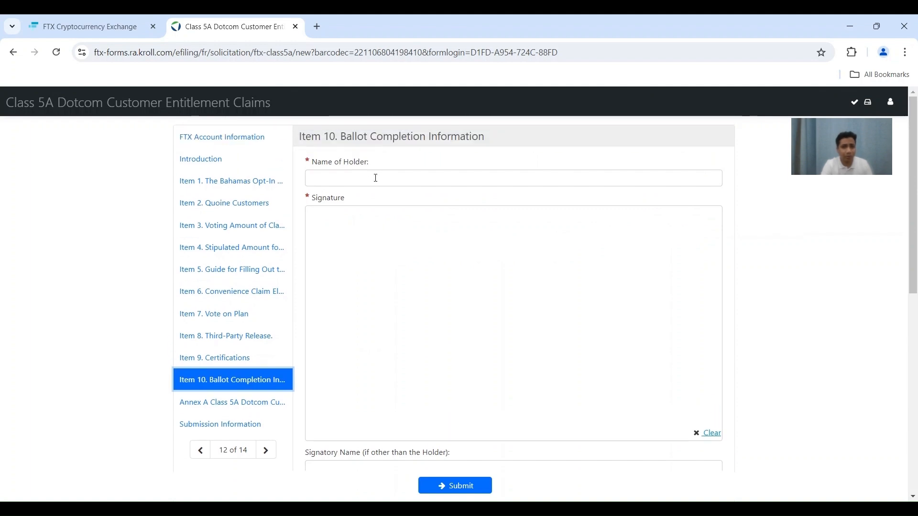
left_click(351, 175)
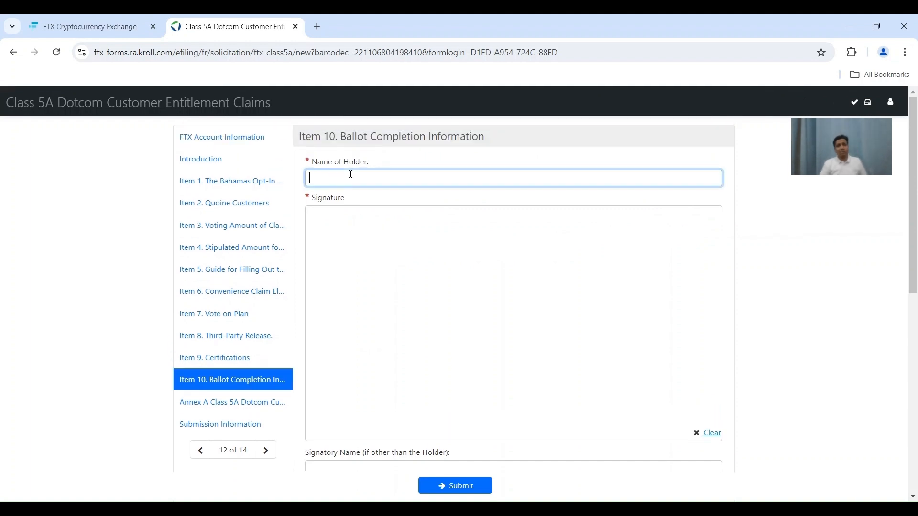
type("n")
key("BackSpace")
type("On")
key("BackSpace")
key("BackSpace")
type("Investment")
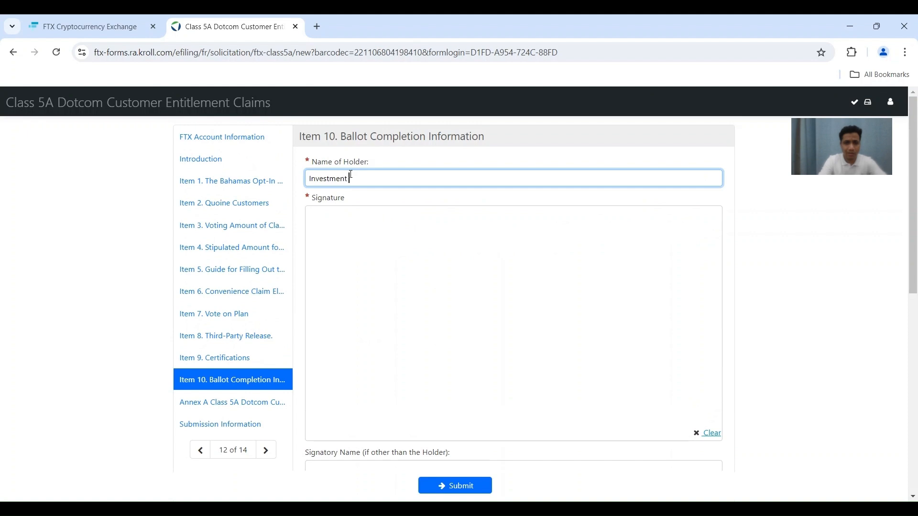
type(" Vitals")
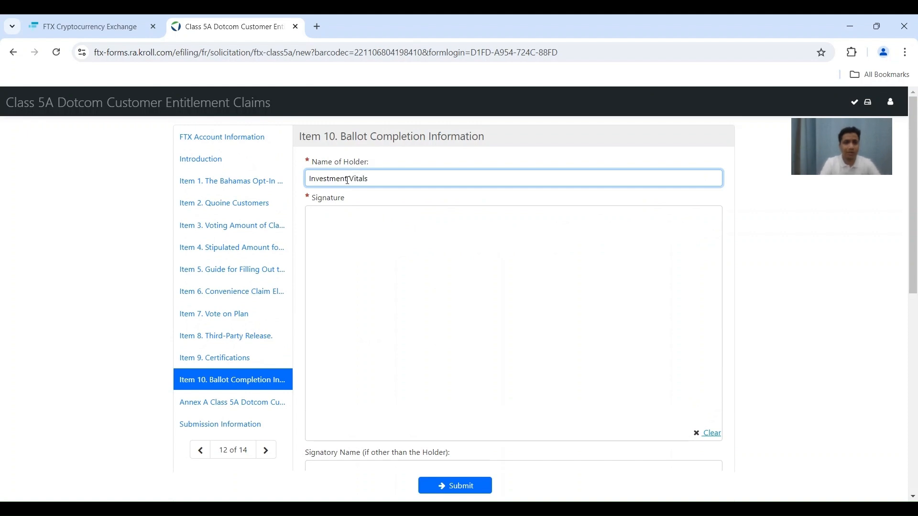
Draw two initials in the signature box, then clear the signature.
mouse_move(336, 278)
left_mouse_down()
mouse_move(372, 258)
mouse_move(371, 333)
mouse_move(402, 294)
left_mouse_up()
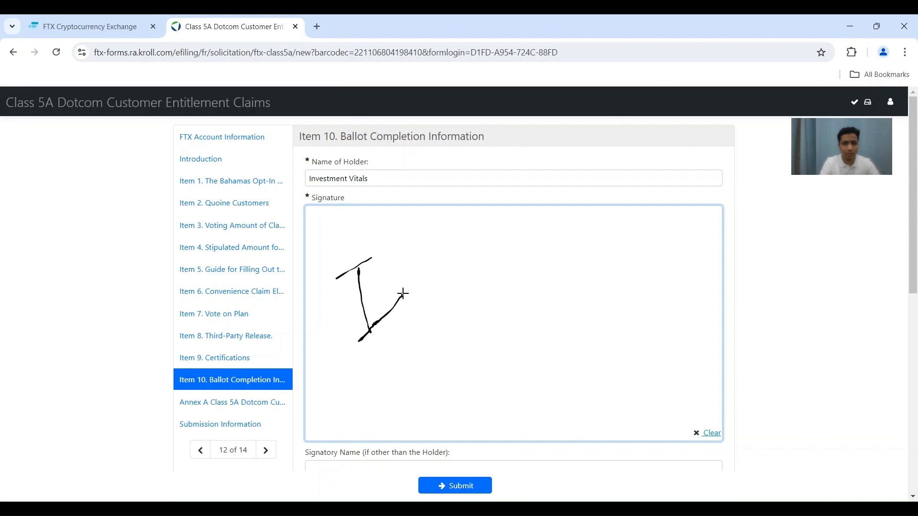
mouse_move(412, 244)
left_mouse_down()
mouse_move(472, 285)
mouse_move(479, 247)
left_mouse_up()
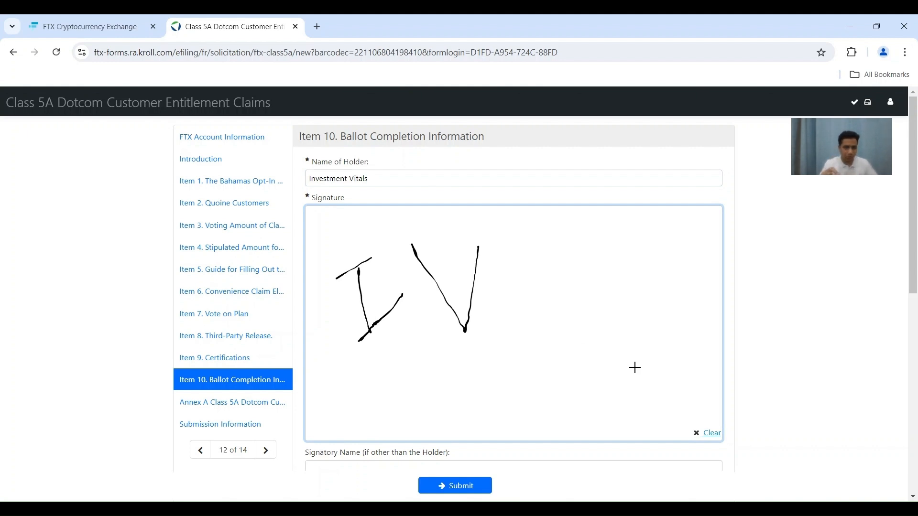
left_click(712, 434)
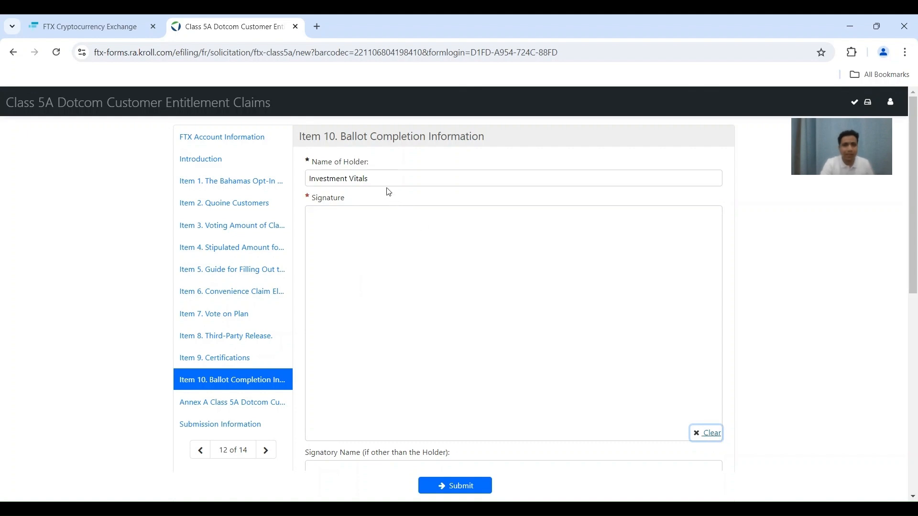
Delete part of the holder's name, then click into the signature area.
left_click(382, 174)
key("BackSpace")
key("BackSpace")
key("BackSpace")
key("BackSpace")
key("BackSpace")
key("BackSpace")
key("BackSpace")
key("BackSpace")
key("BackSpace")
key("BackSpace")
key("BackSpace")
key("BackSpace")
key("BackSpace")
key("BackSpace")
key("BackSpace")
key("BackSpace")
key("BackSpace")
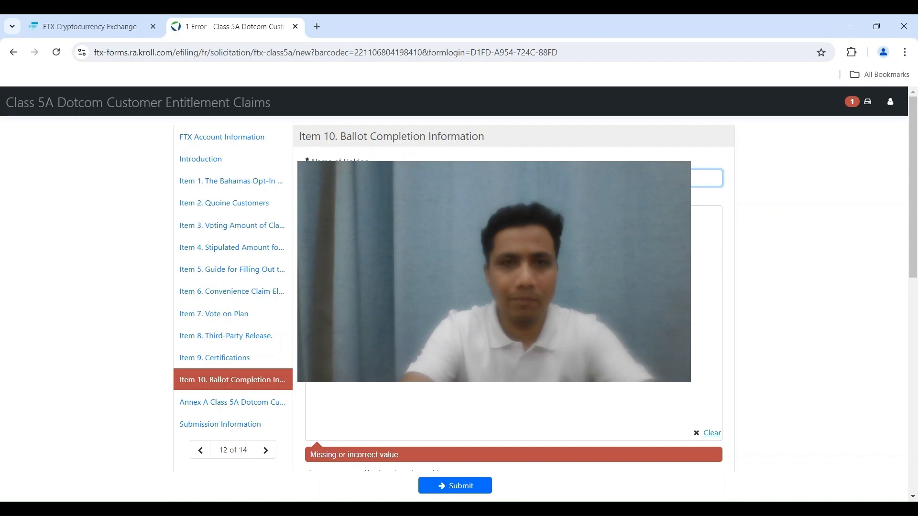
left_click(497, 297)
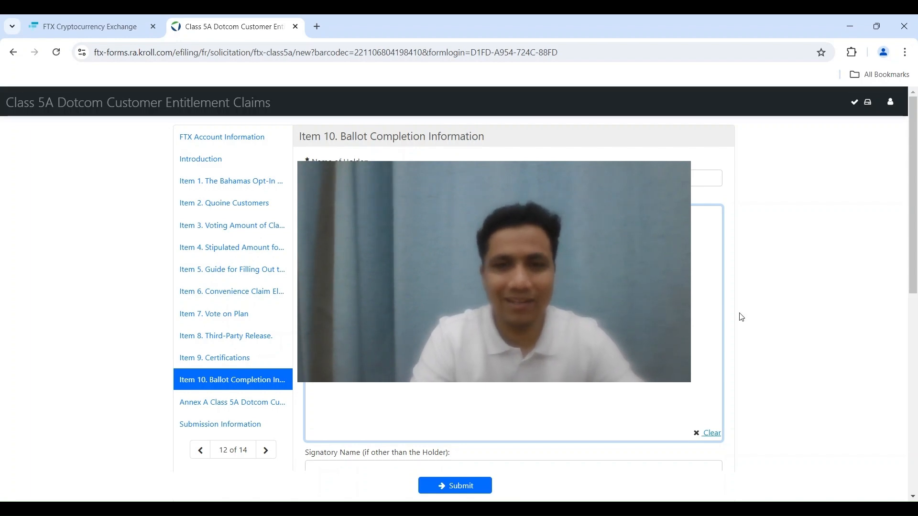
Scroll past Signatory Name, Title and Address to the E-Mail Address and telephone fields.
scroll(752, 316, "down", 1)
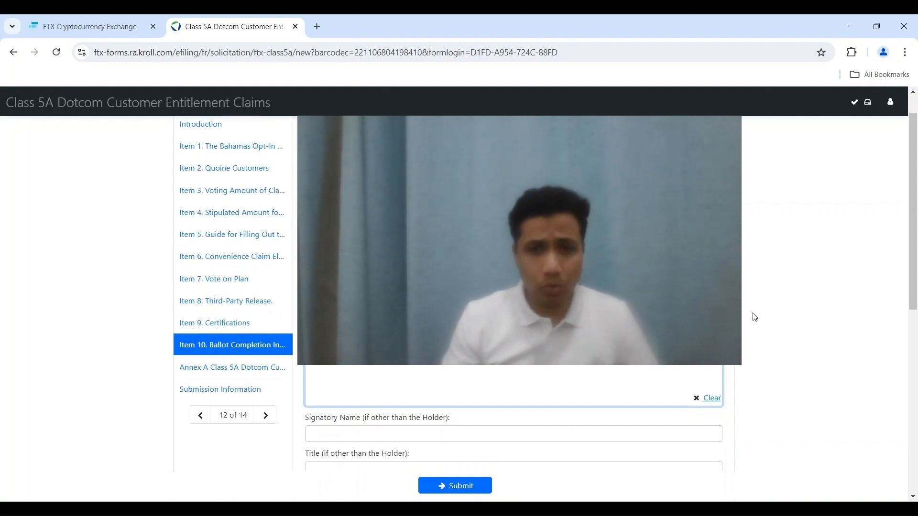
scroll(755, 318, "down", 1)
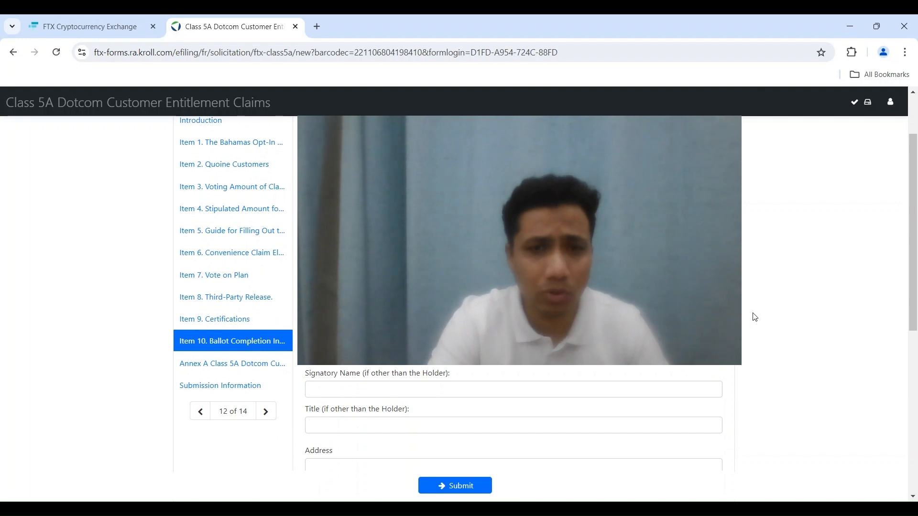
scroll(756, 317, "down", 1)
scroll(756, 318, "down", 1)
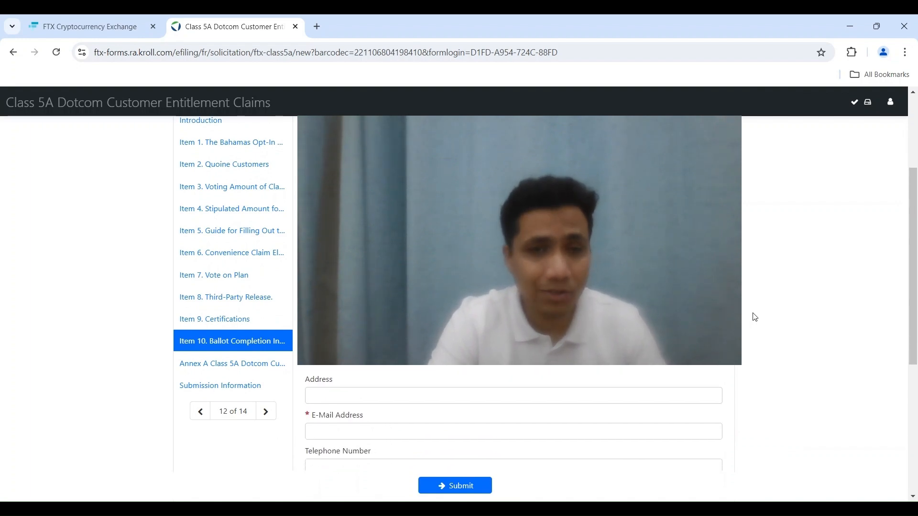
scroll(756, 317, "down", 1)
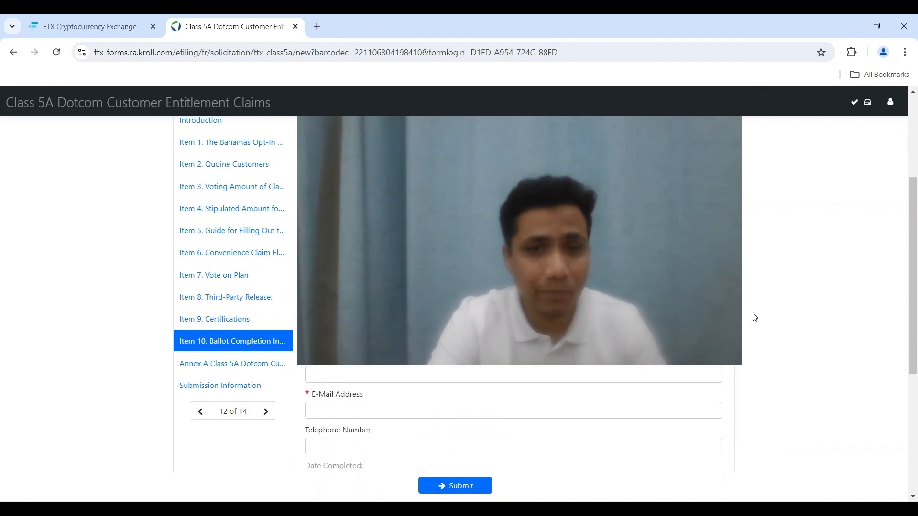
Enter the holder's e-mail address in the E-Mail Address field.
left_click(362, 412)
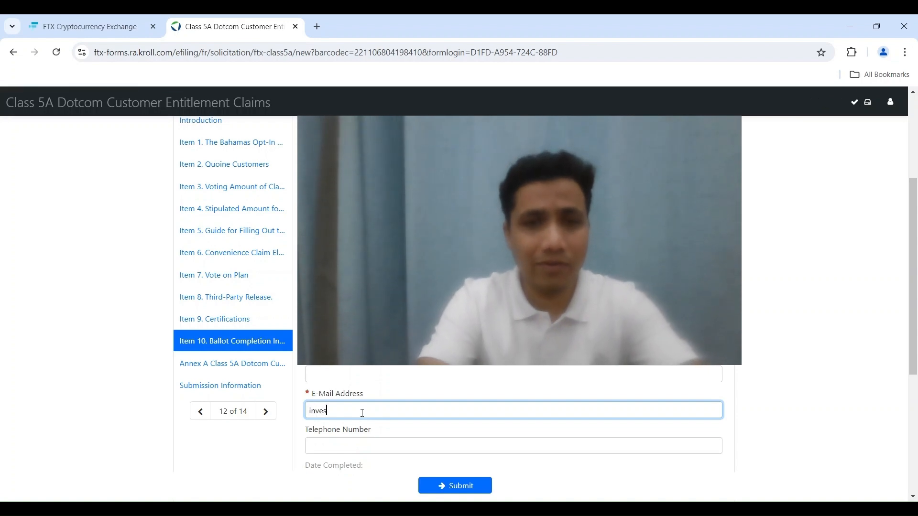
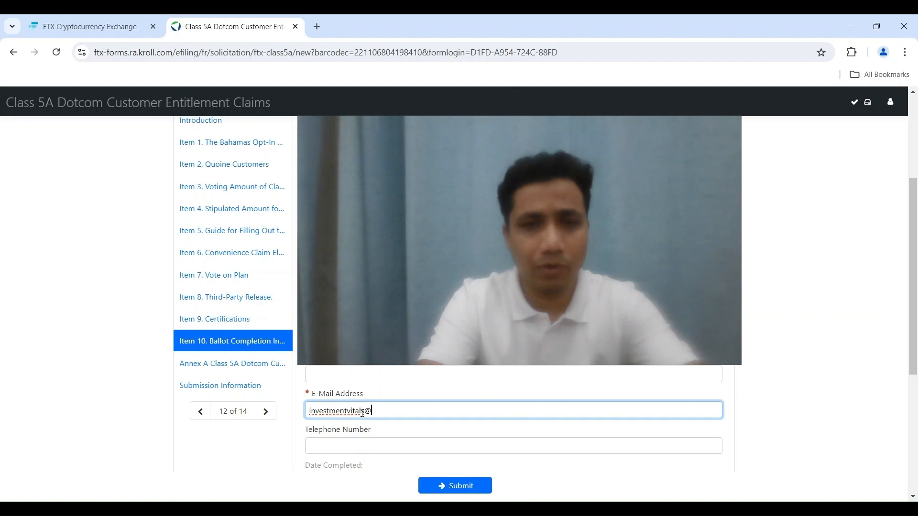
key("ctrl+a")
key("BackSpace")
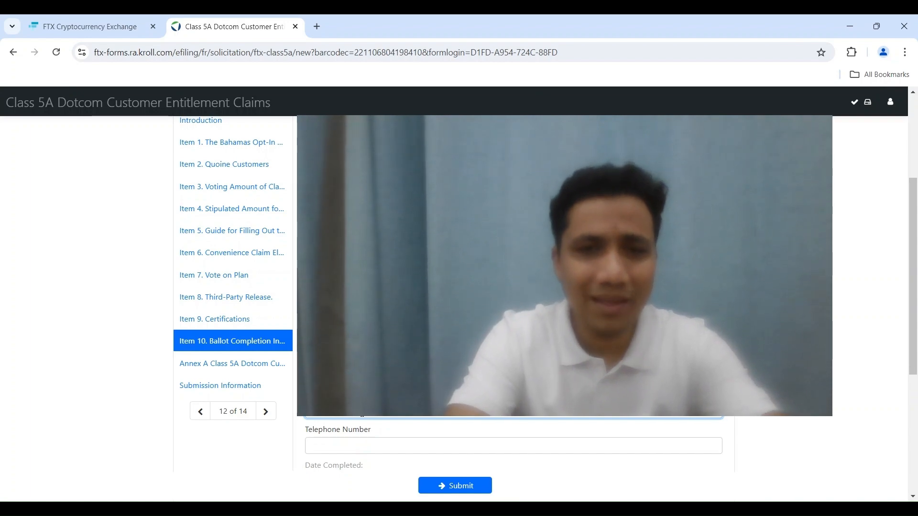
Open Annex A of the Class 5A ballot and scroll through it to page 13.
scroll(368, 417, "down", 4)
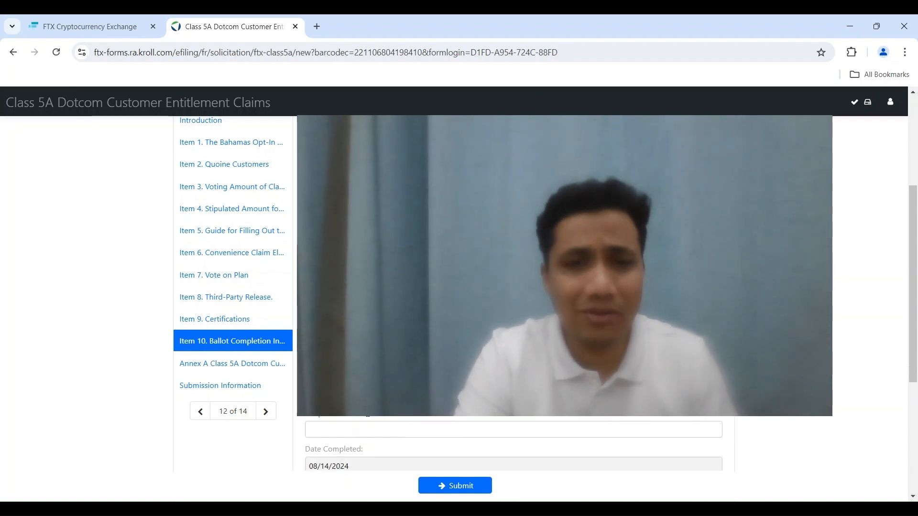
scroll(368, 418, "down", 2)
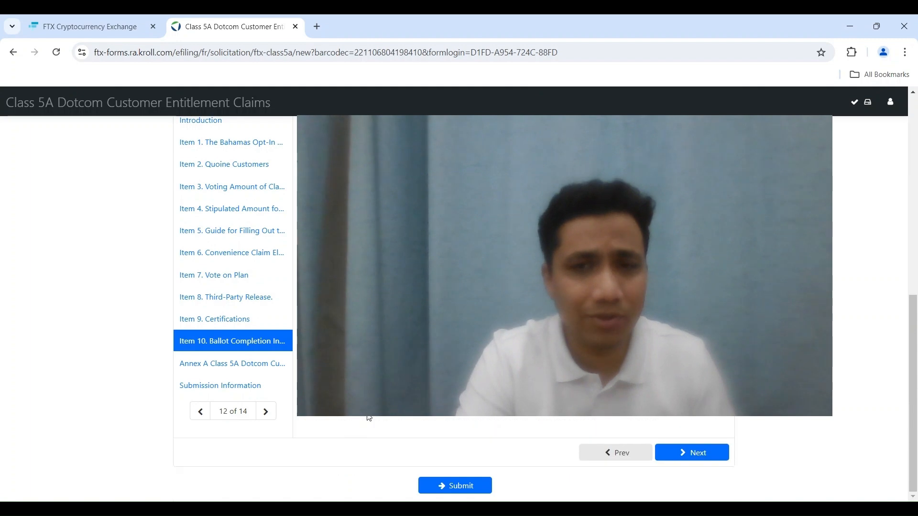
left_click(185, 373)
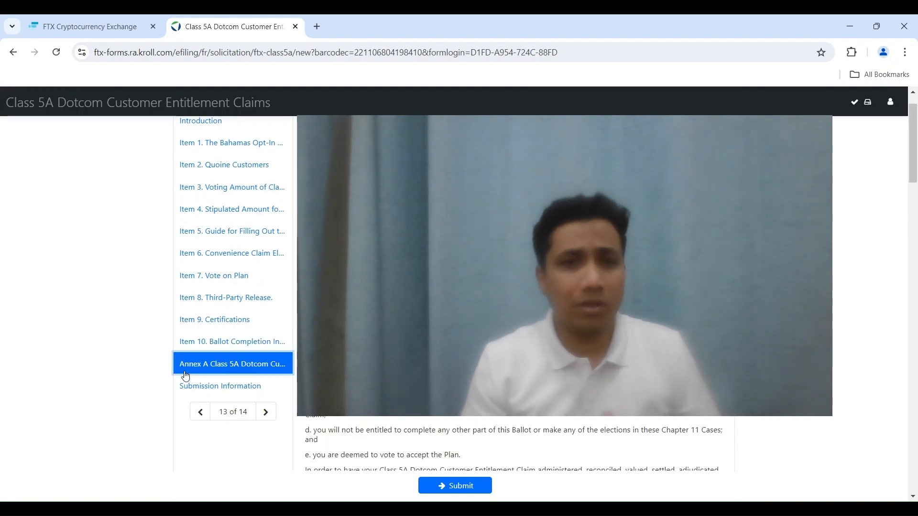
scroll(185, 376, "up", 1)
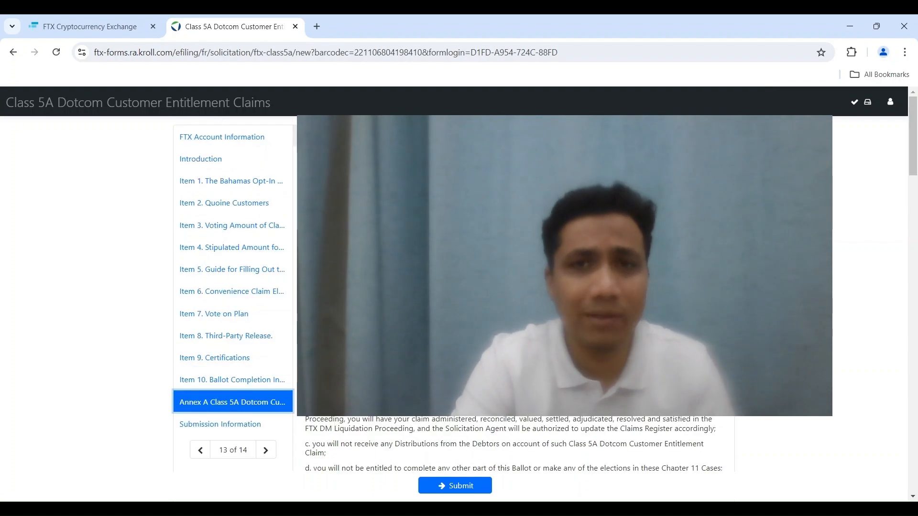
scroll(233, 388, "down", 1)
scroll(499, 357, "down", 15)
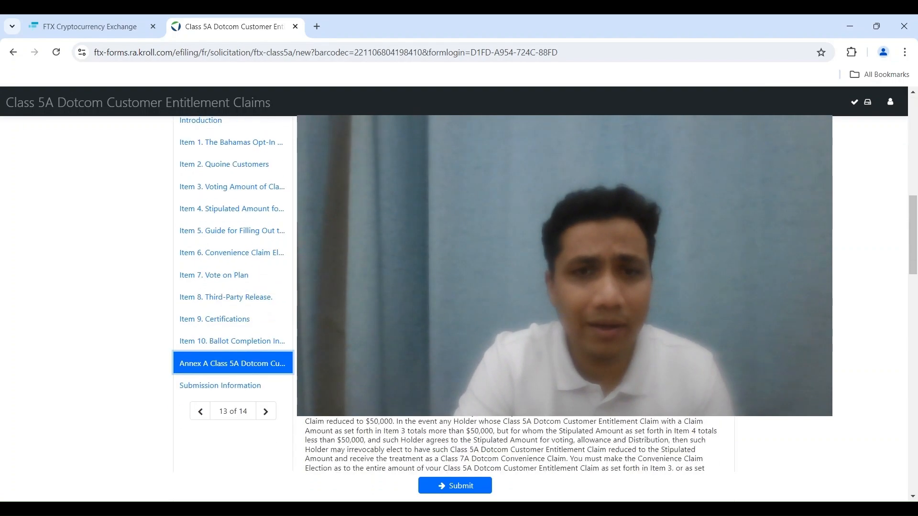
scroll(498, 358, "down", 6)
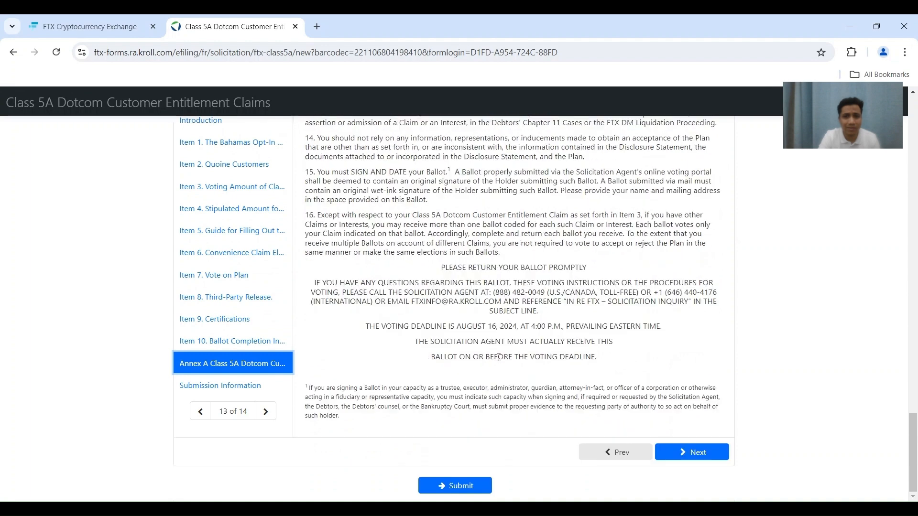
Submit the ballot from Submission Information, then dismiss the Form Submitted confirmation.
left_click(203, 390)
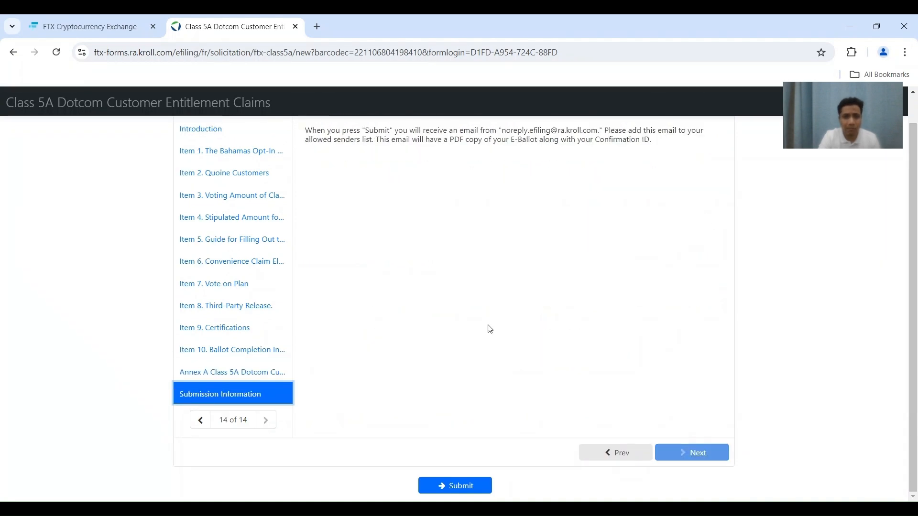
scroll(491, 330, "up", 2)
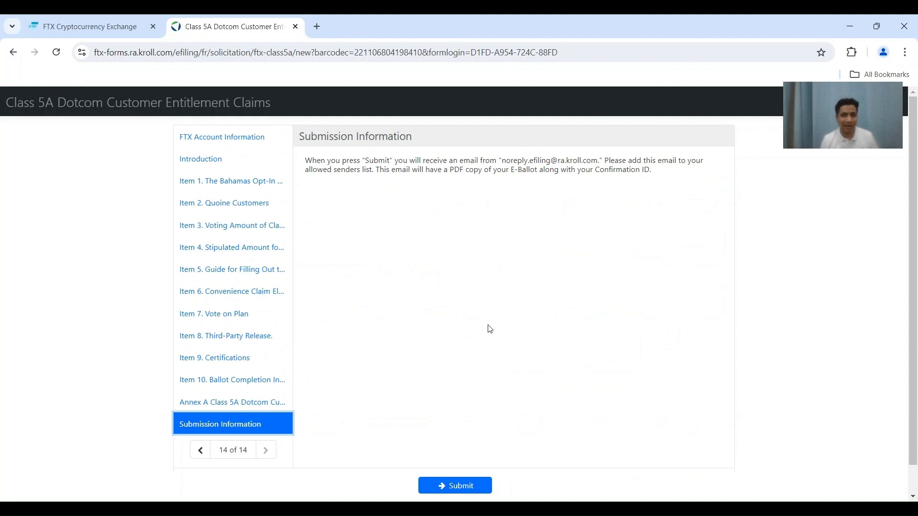
scroll(490, 330, "down", 1)
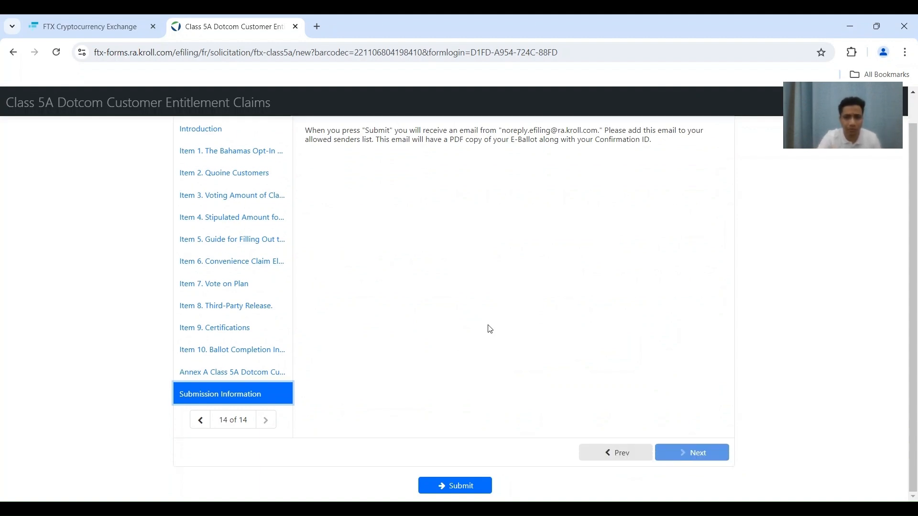
left_click(452, 487)
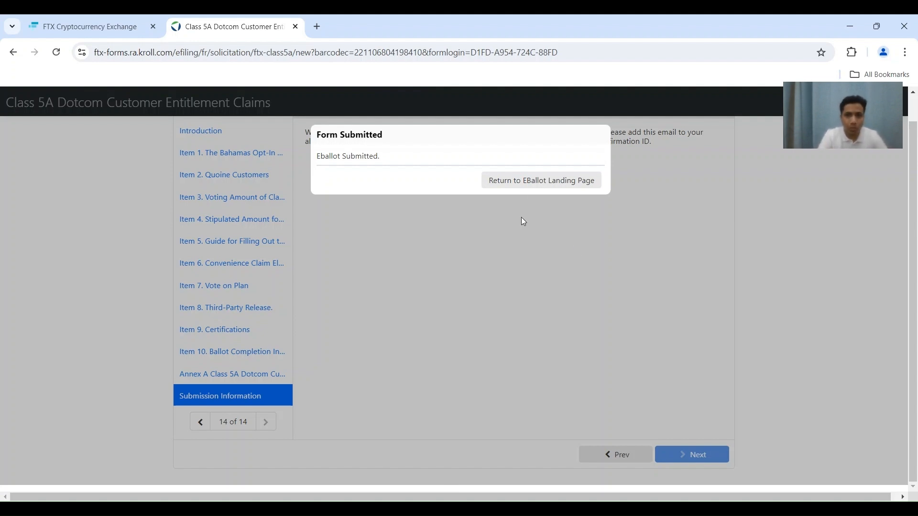
left_click(542, 186)
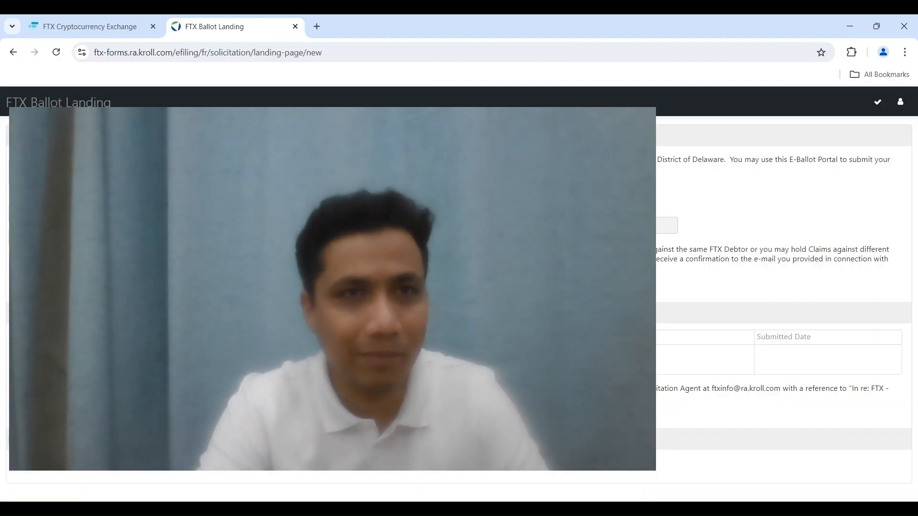
Reload the FTX claims Voting page to refresh the Class 5A vote status.
left_click(113, 19)
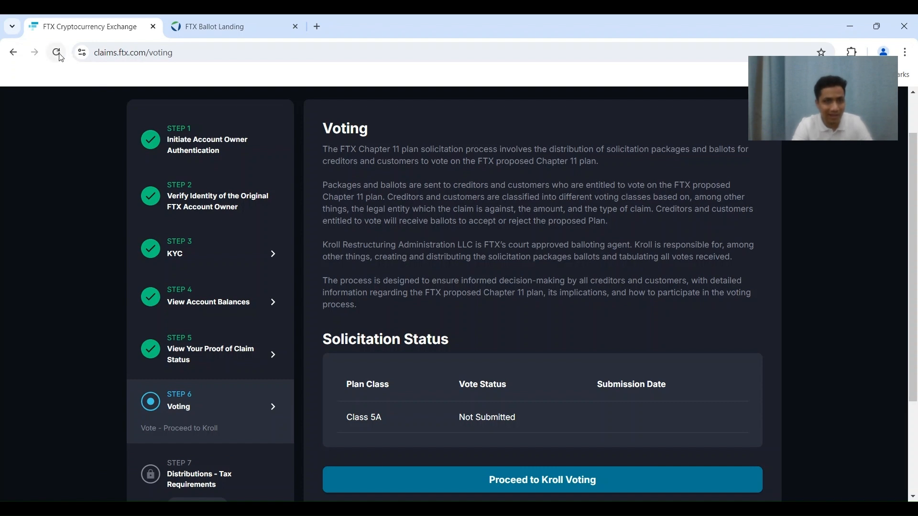
left_click(61, 56)
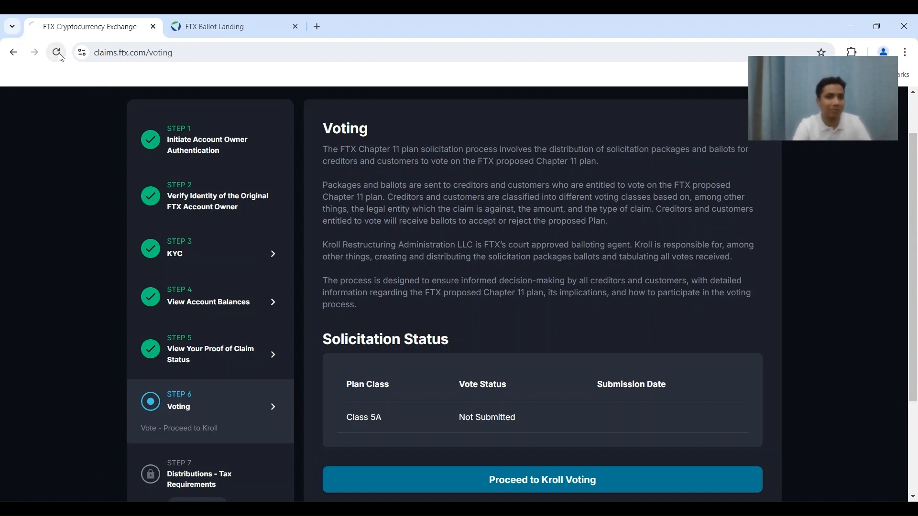